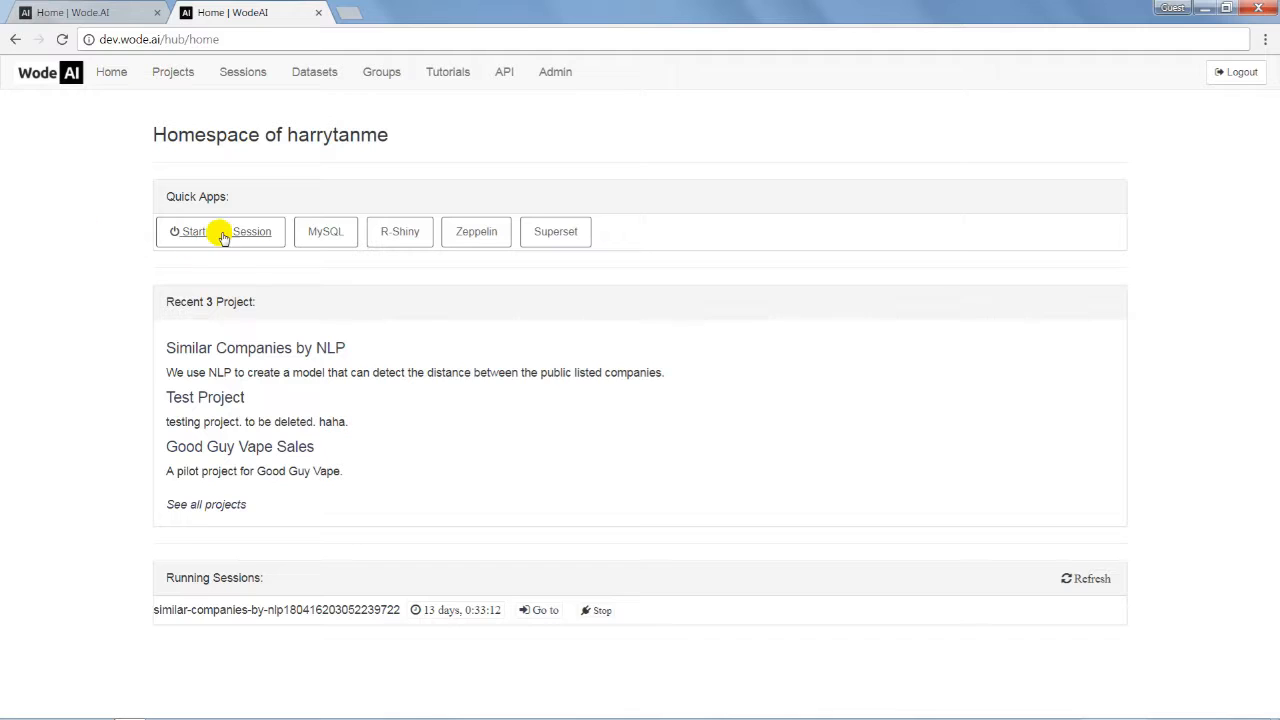
- Start a new session with the scipy server type and the default Jupyter Notebook as entry software
left_click(222, 236)
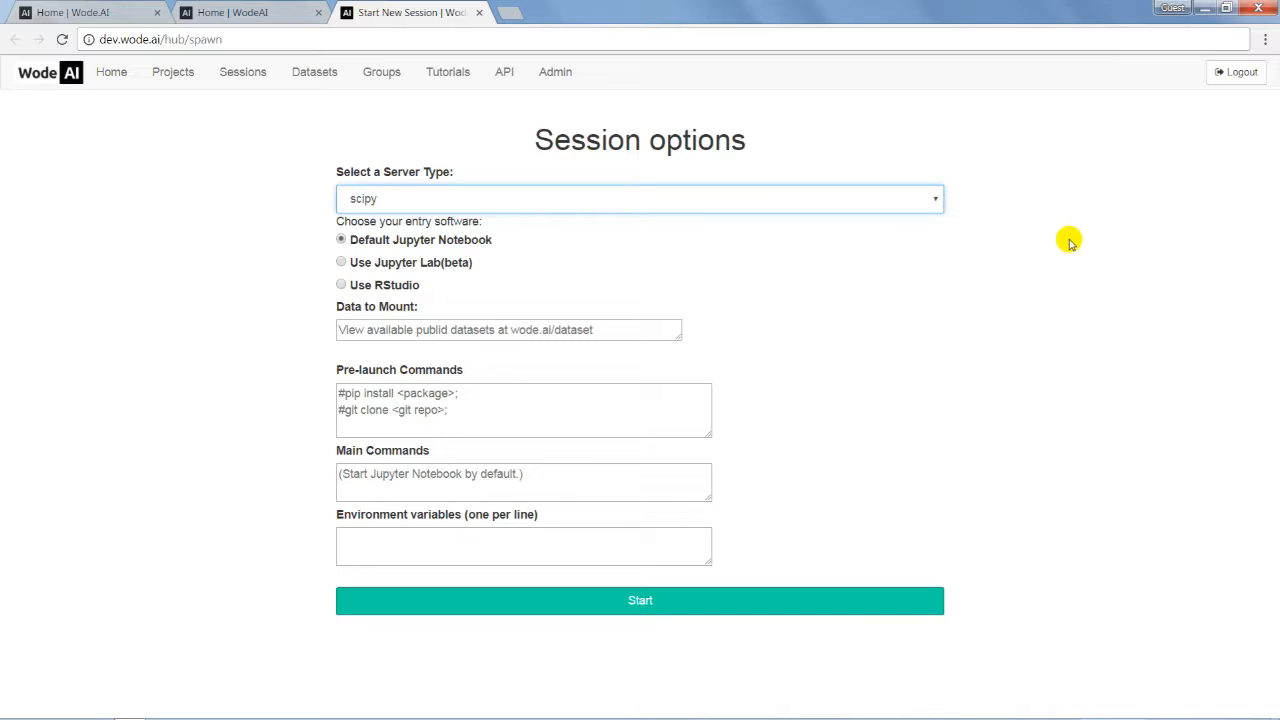
left_click(928, 199)
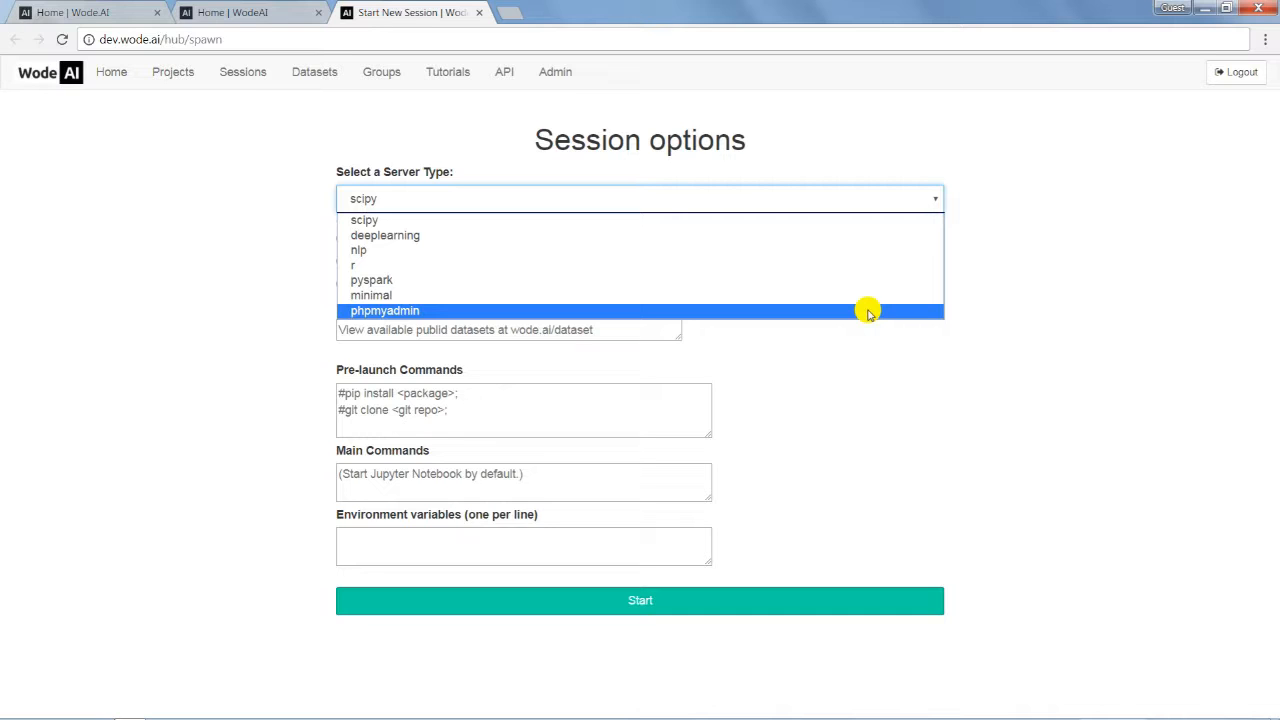
left_click(1045, 343)
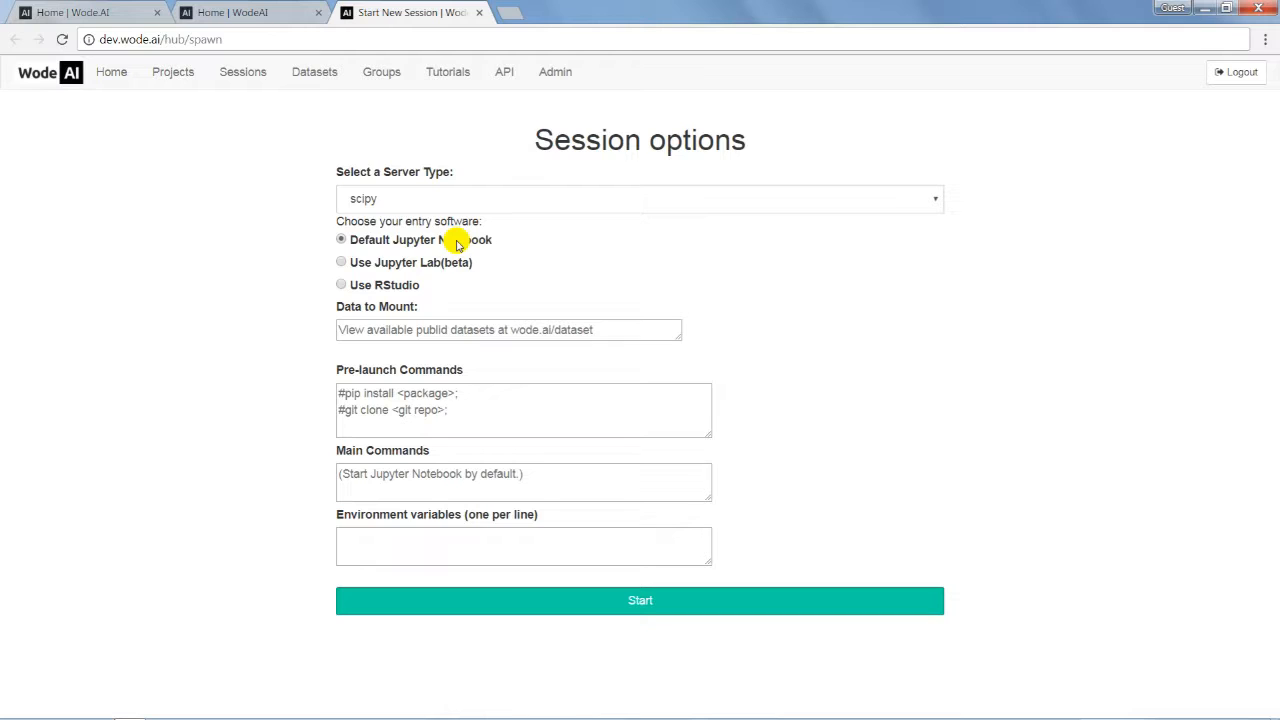
left_click(455, 600)
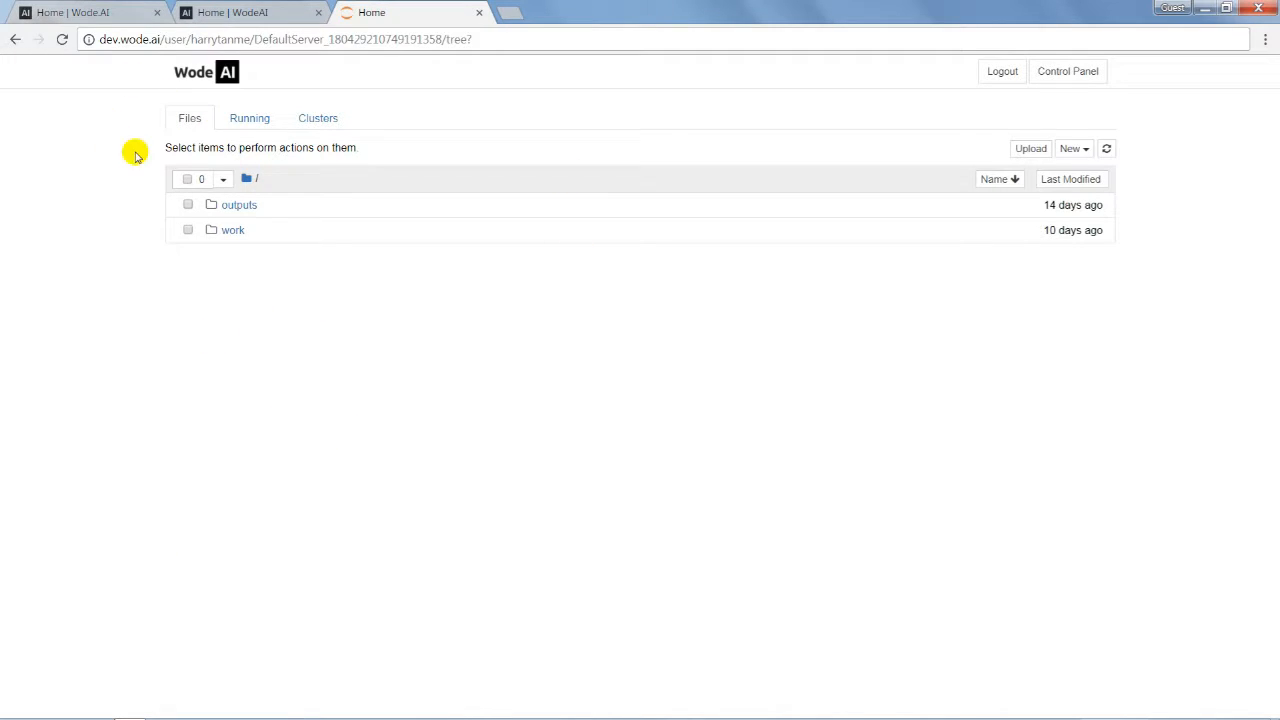
- Look through the work folder, return to the root folder and create a new Python 3 notebook there
left_click(232, 230)
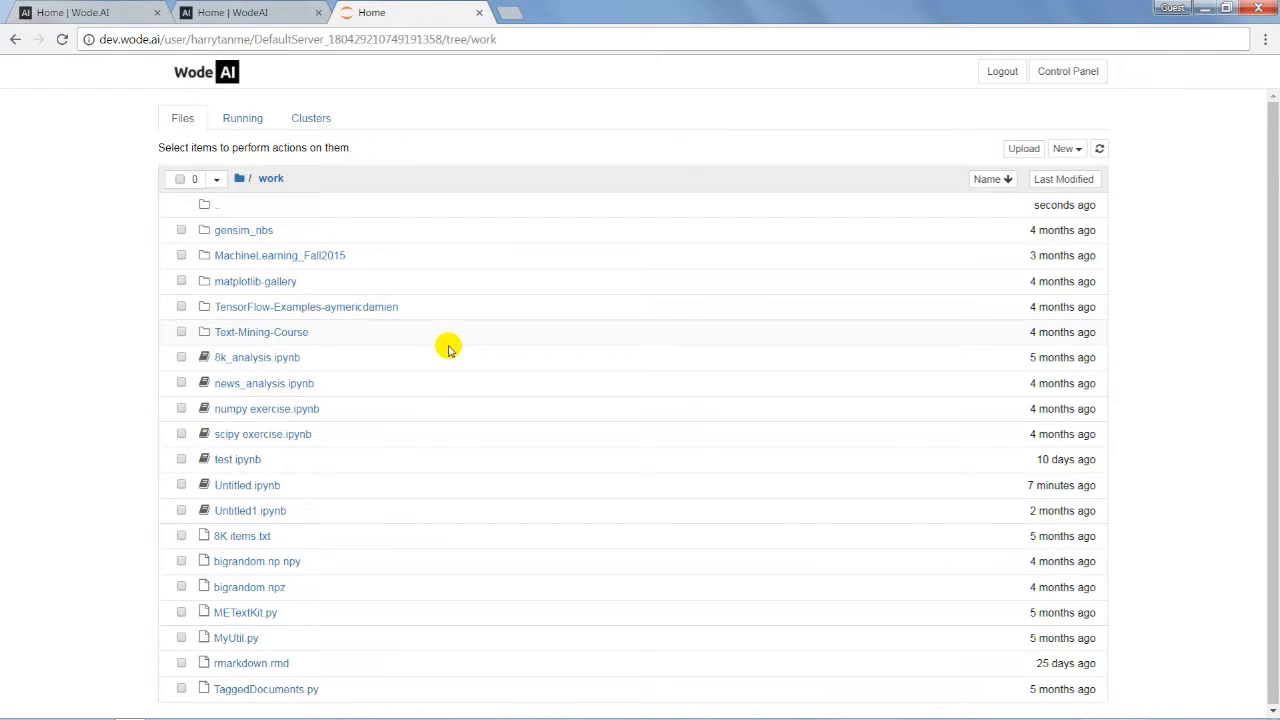
left_click(237, 180)
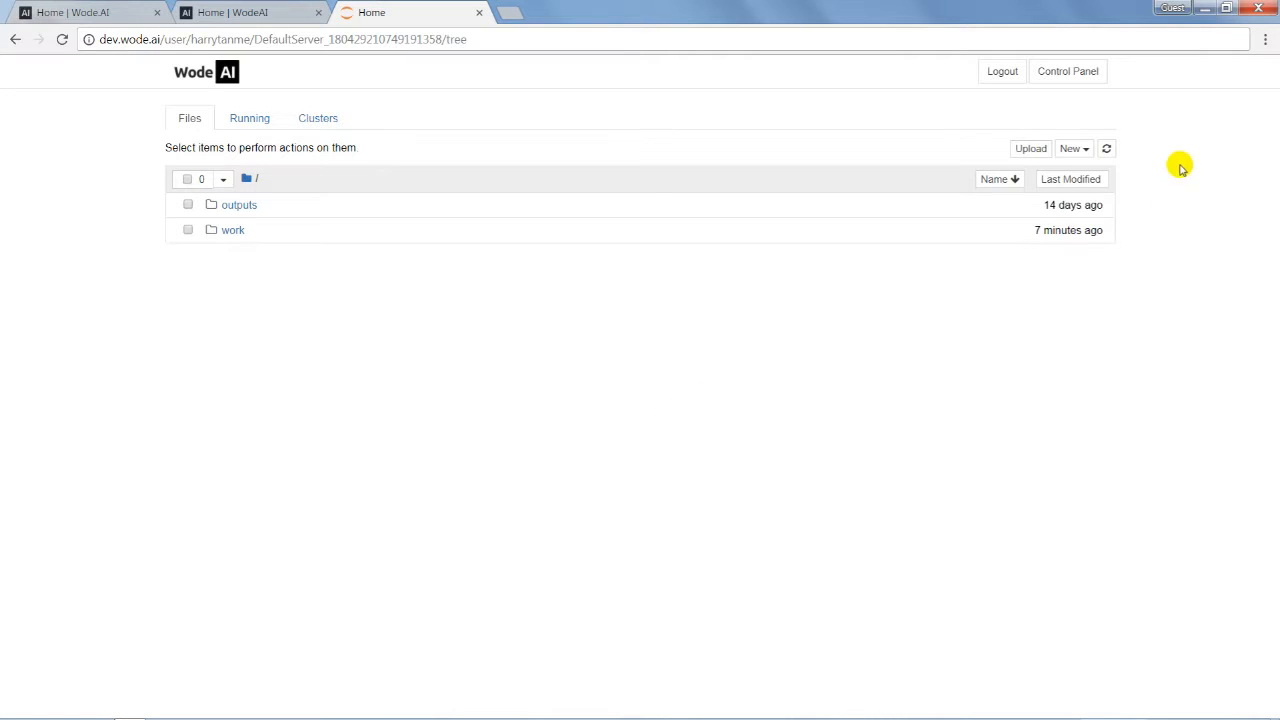
left_click(1068, 149)
left_click(1032, 214)
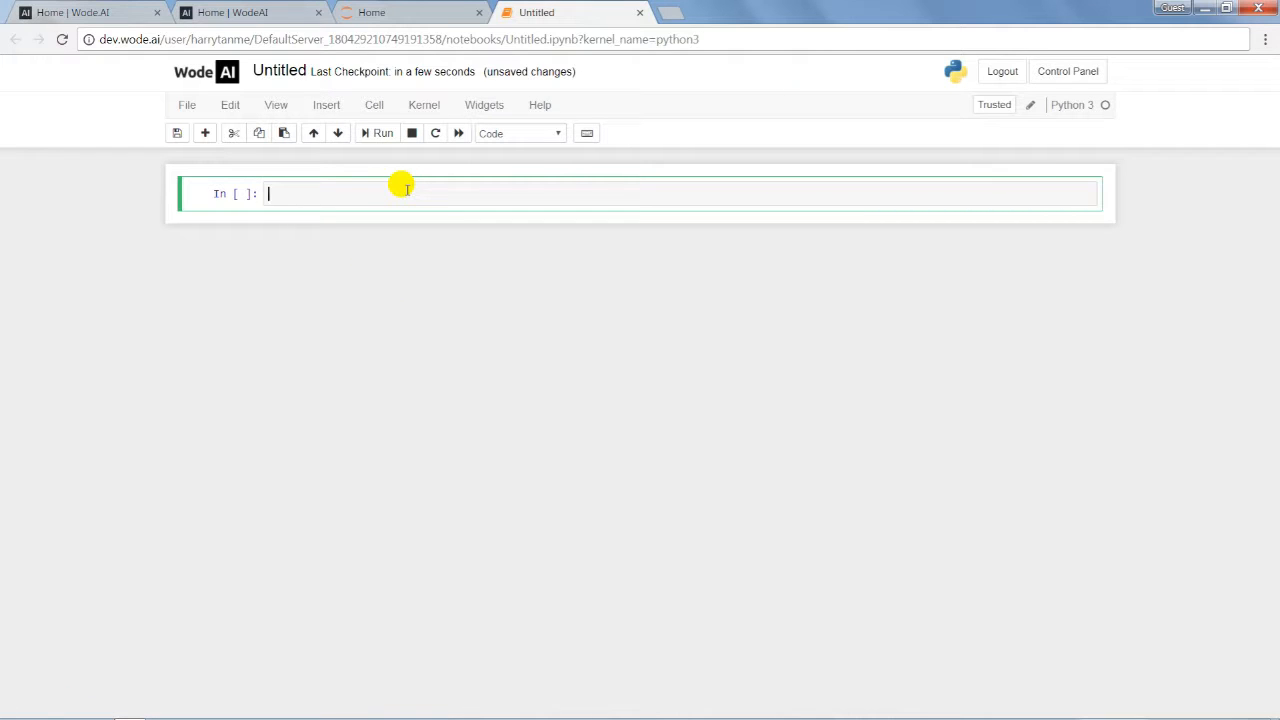
- Enter a=5 and print(a+4) on two lines in the first cell and run it
type("a=5")
key("Return")
type("print")
type("(a+4")
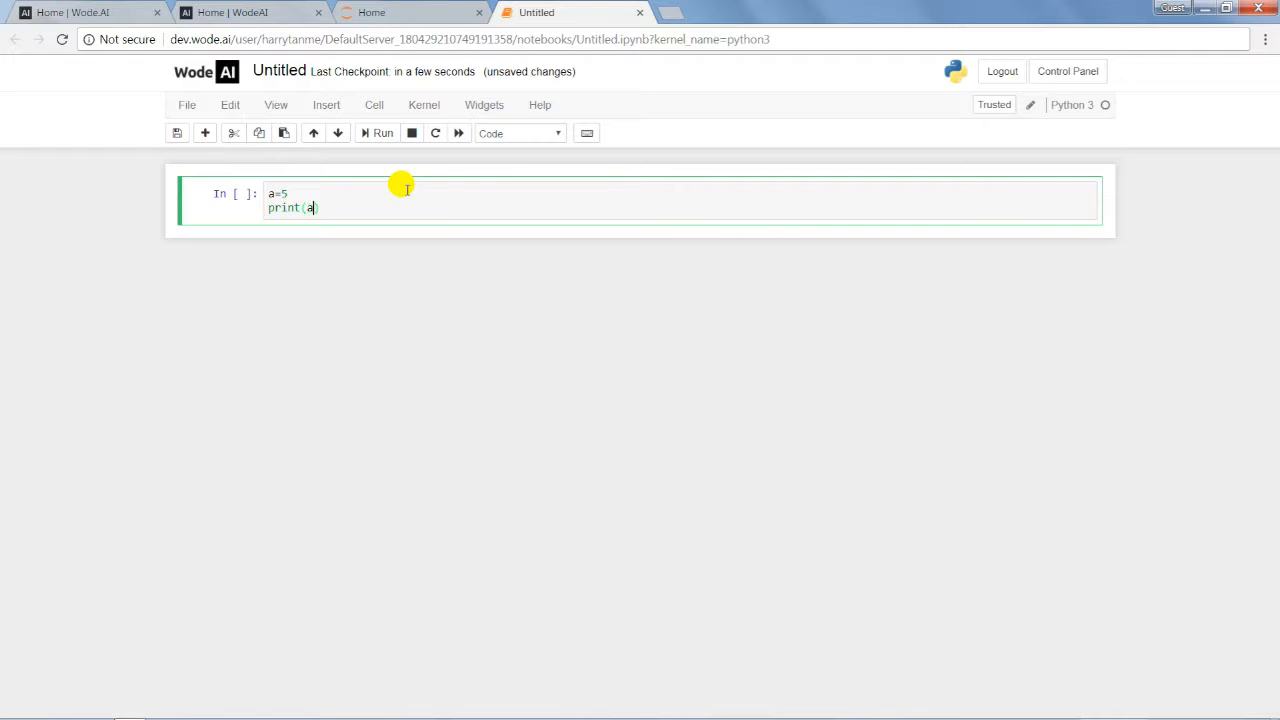
key("ctrl+Return")
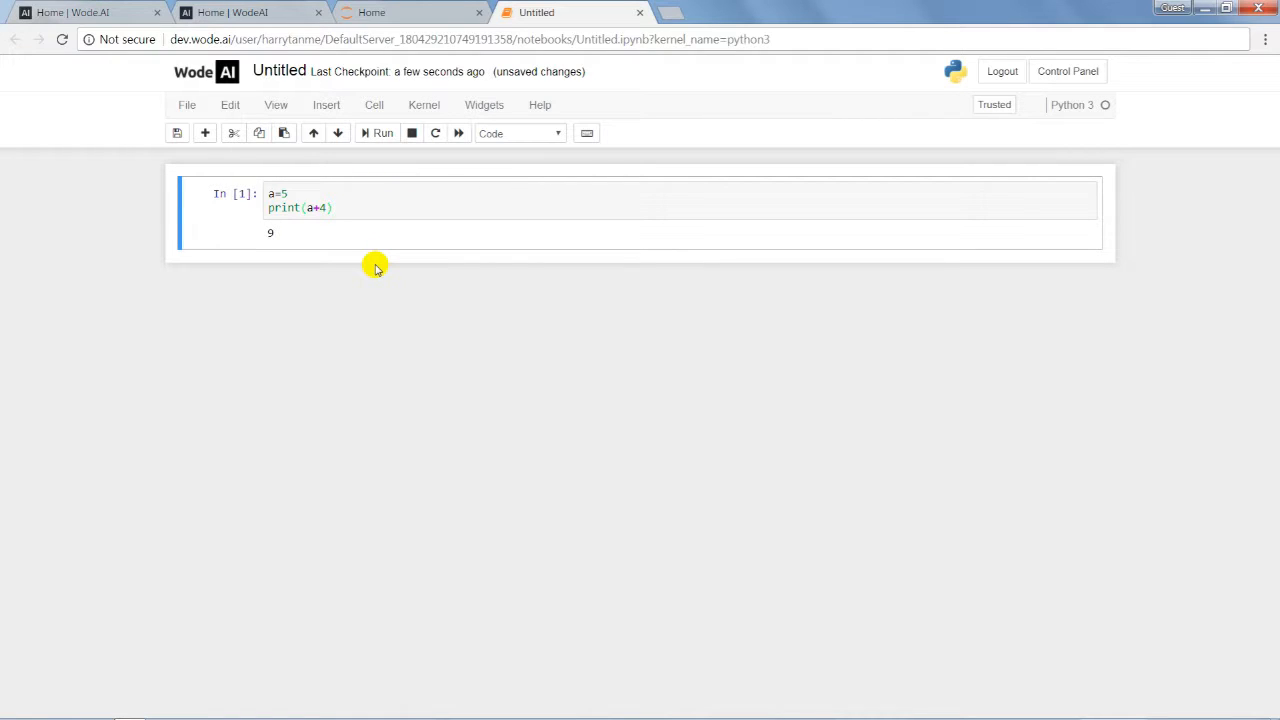
- Check the new notebook's entry in the file list, then rename the notebook as test
left_click(410, 14)
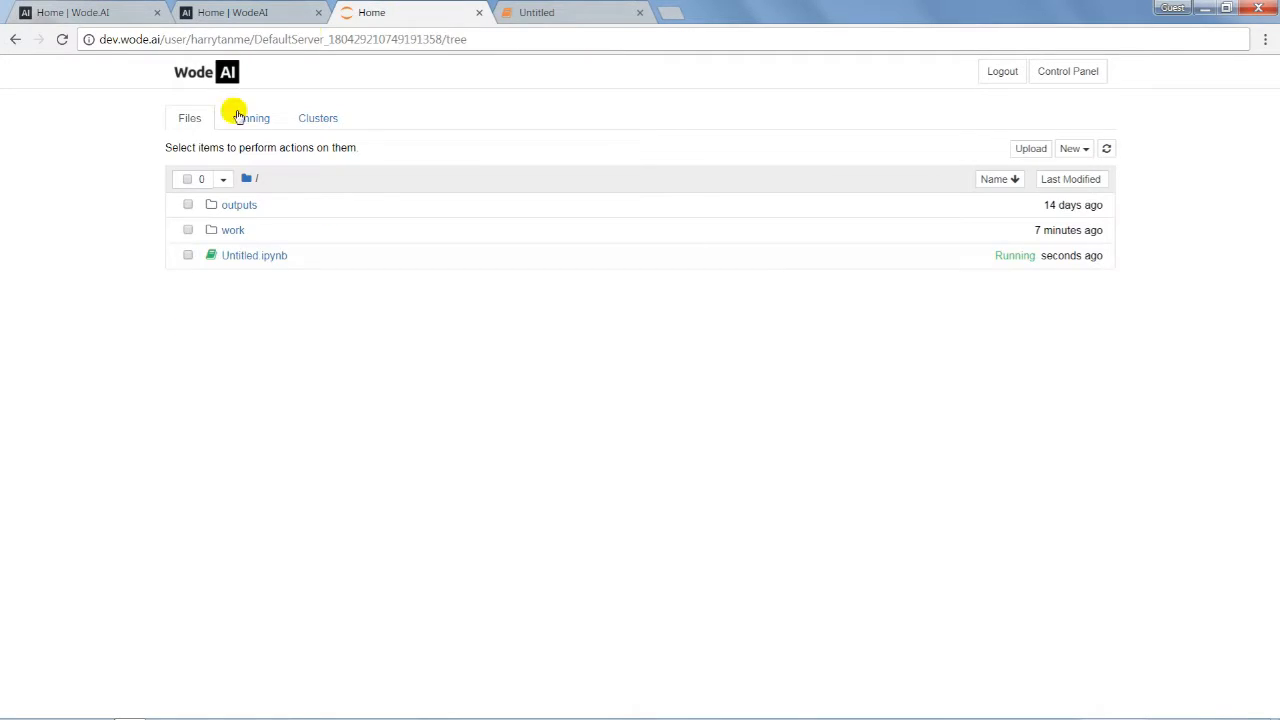
left_click(188, 256)
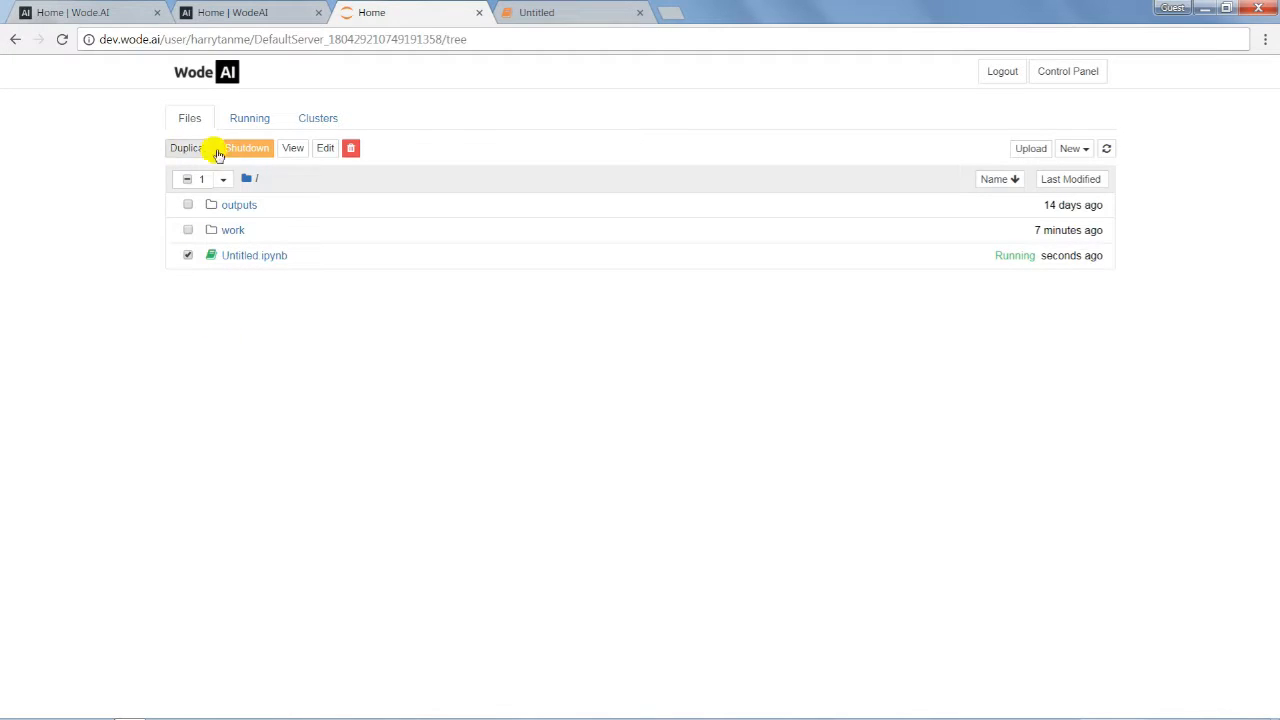
left_click(571, 14)
left_click(294, 69)
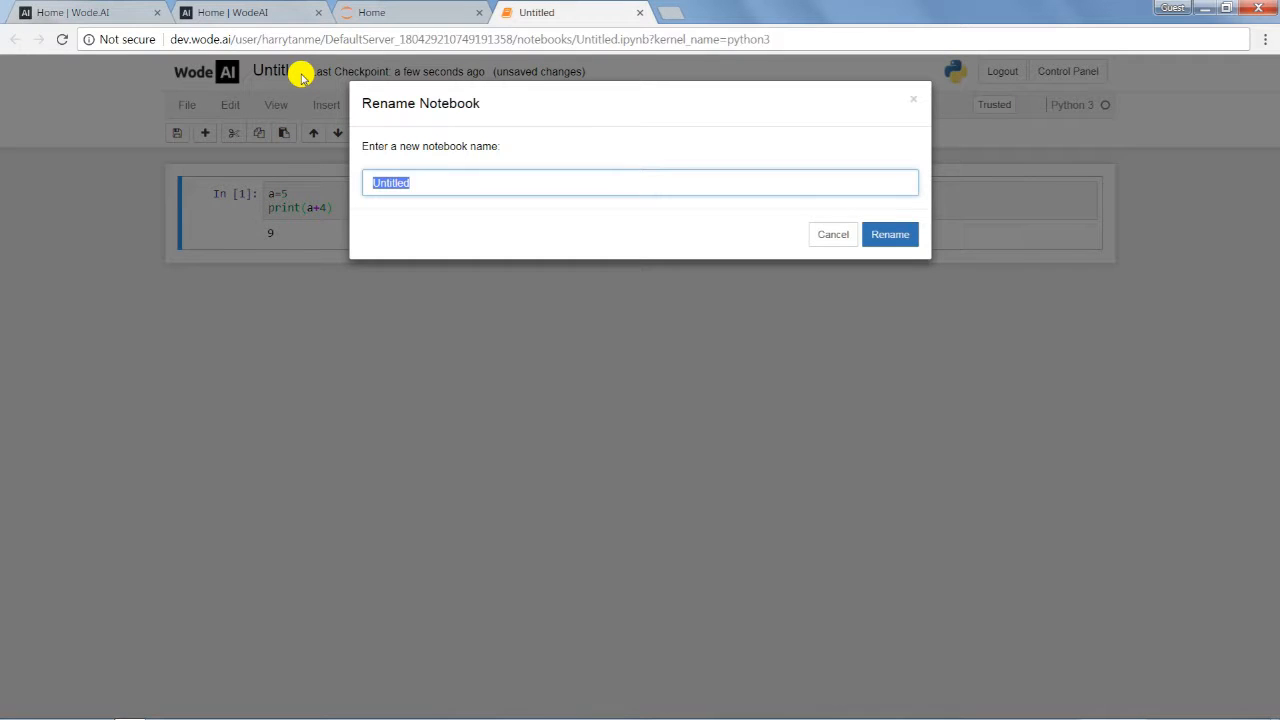
type("test")
key("Return")
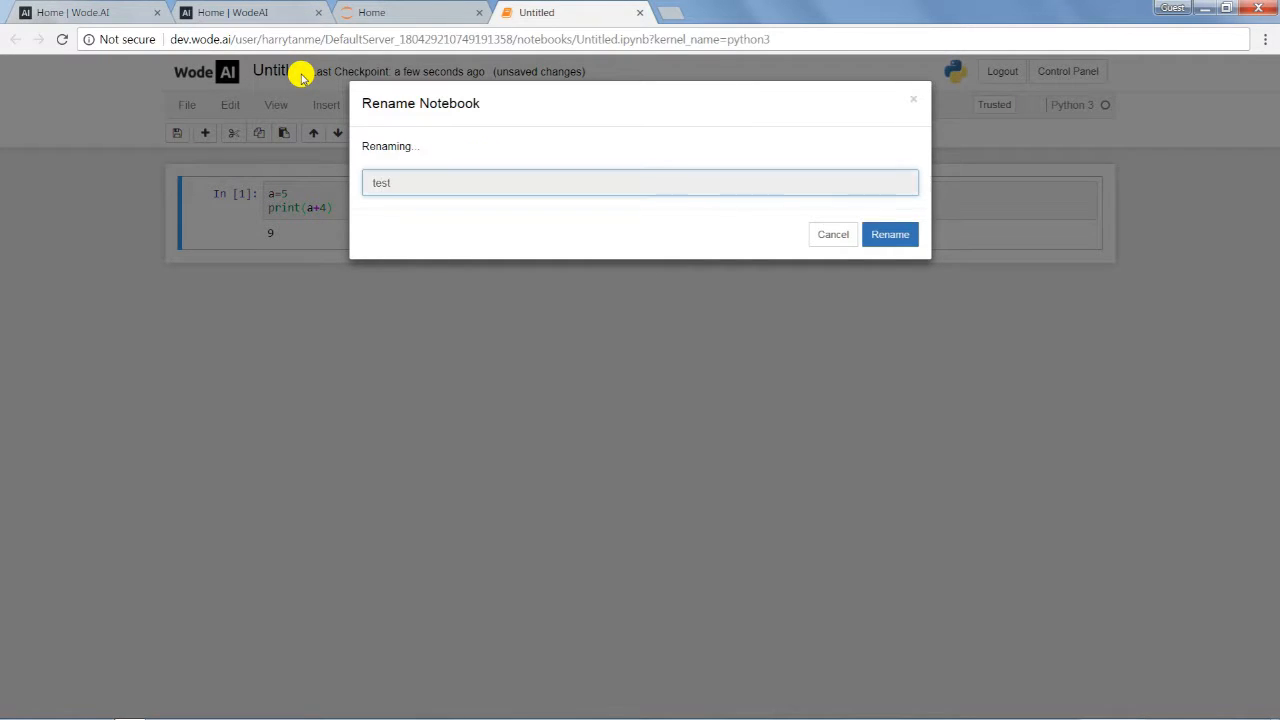
- Shut down the running test.ipynb from the file list, then close the file browser and leave the notebook without saving
left_click(420, 11)
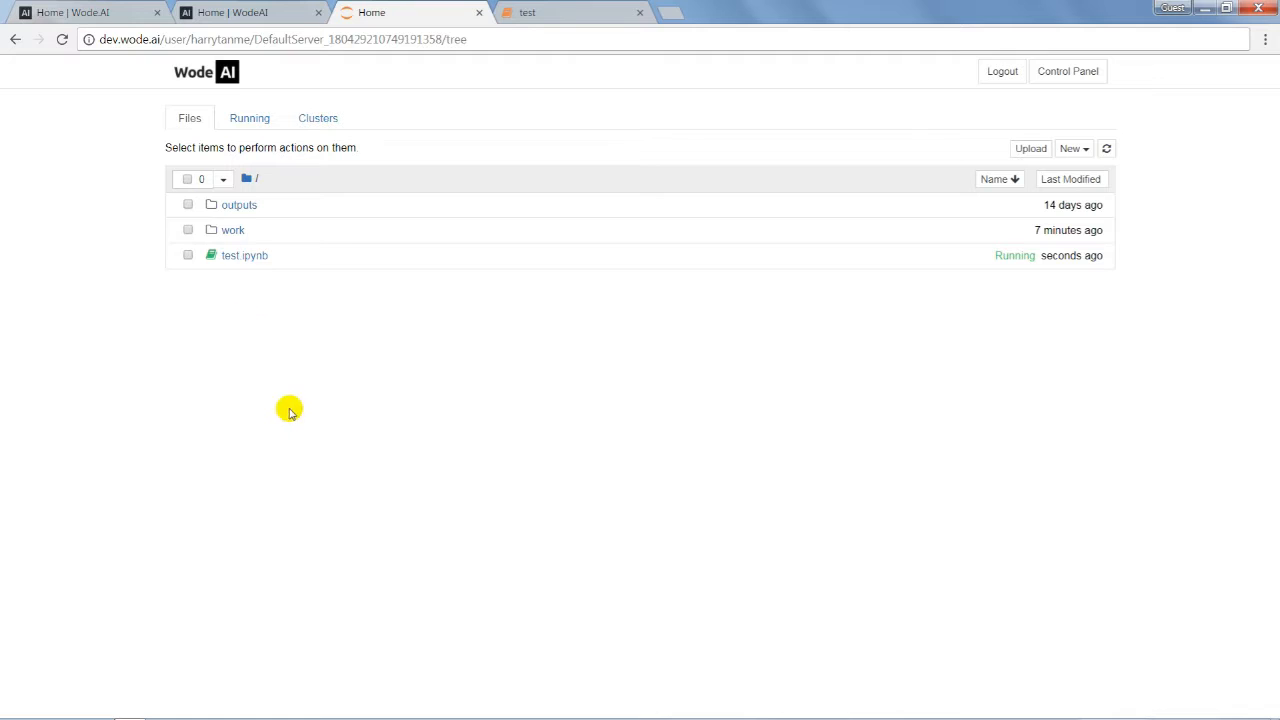
left_click(188, 256)
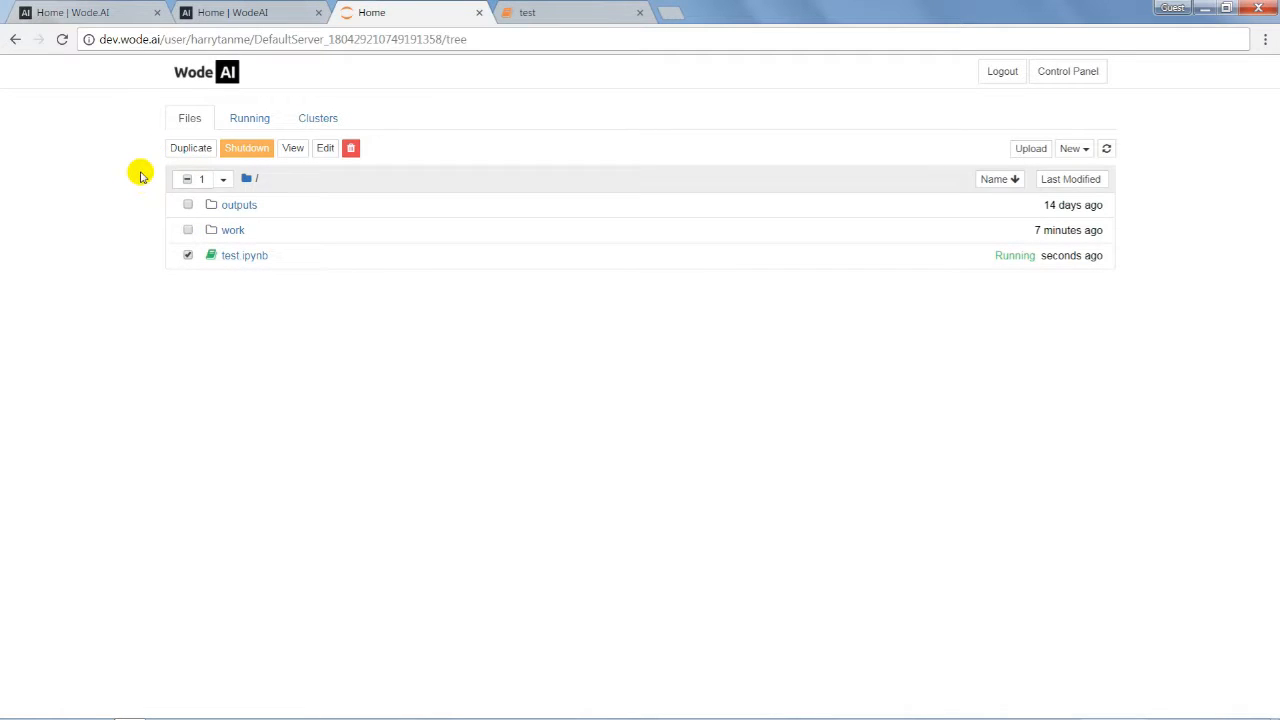
left_click(246, 148)
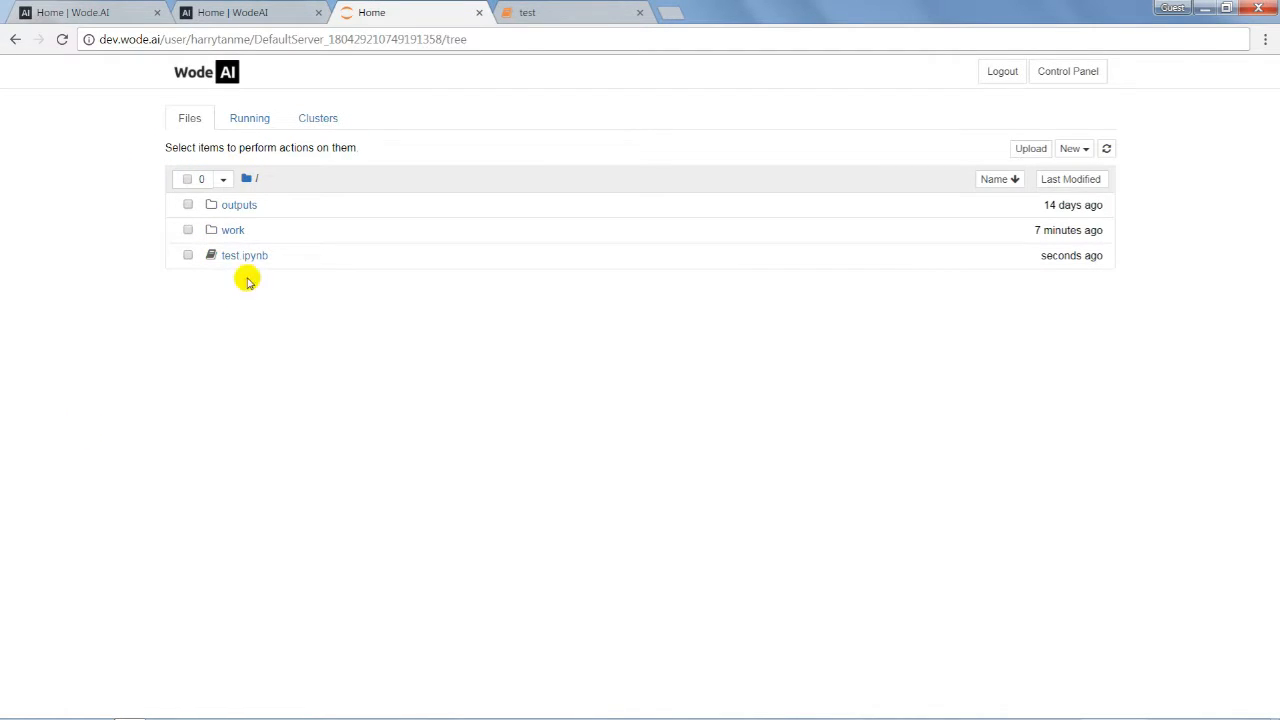
left_click(186, 258)
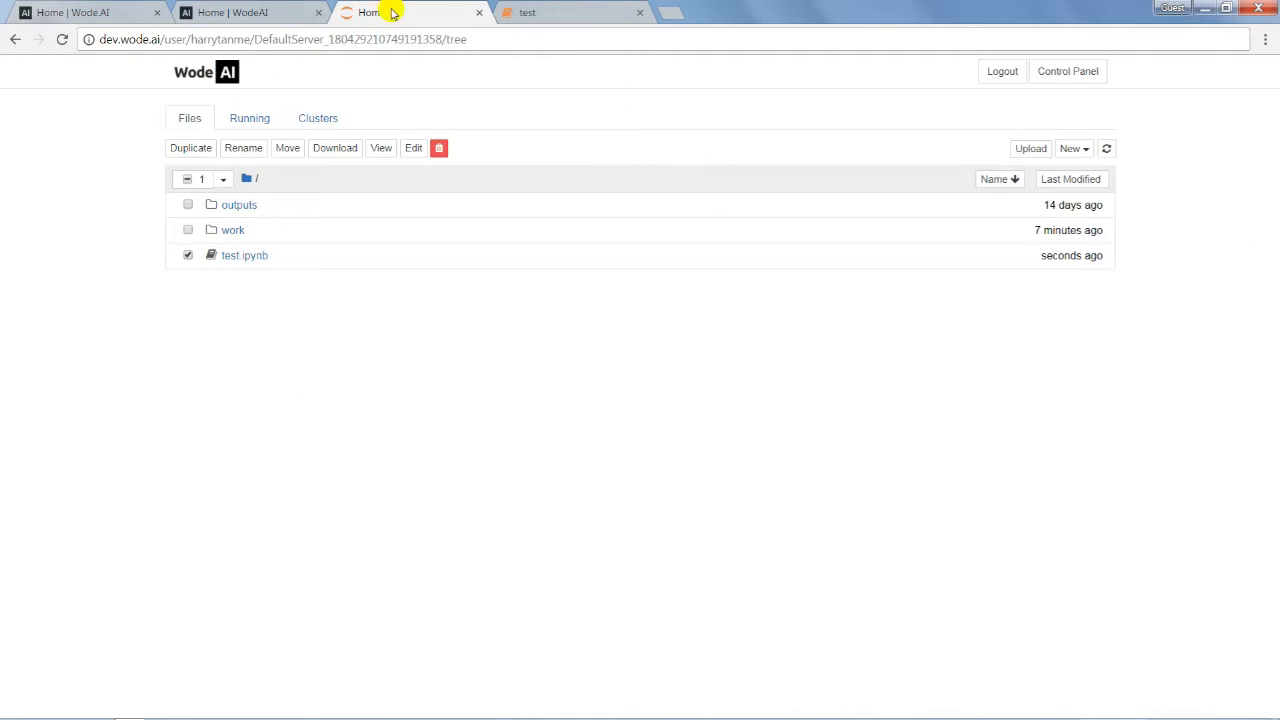
left_click(478, 14)
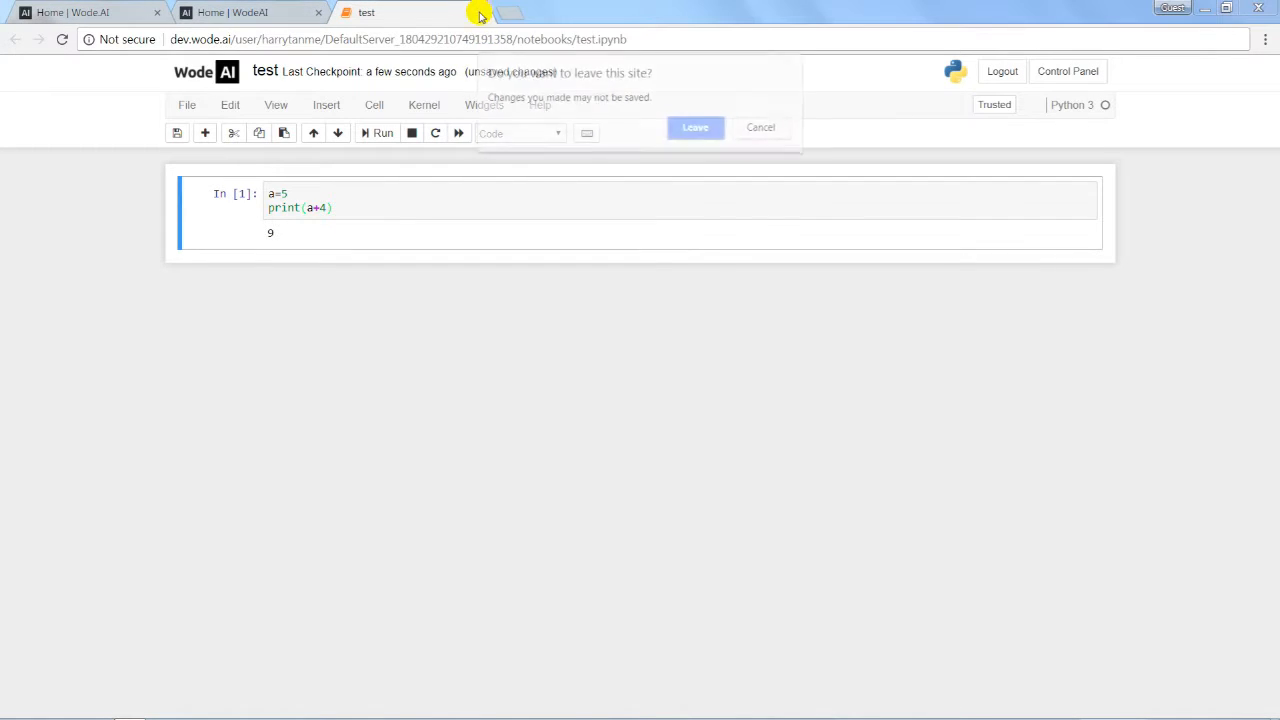
left_click(697, 128)
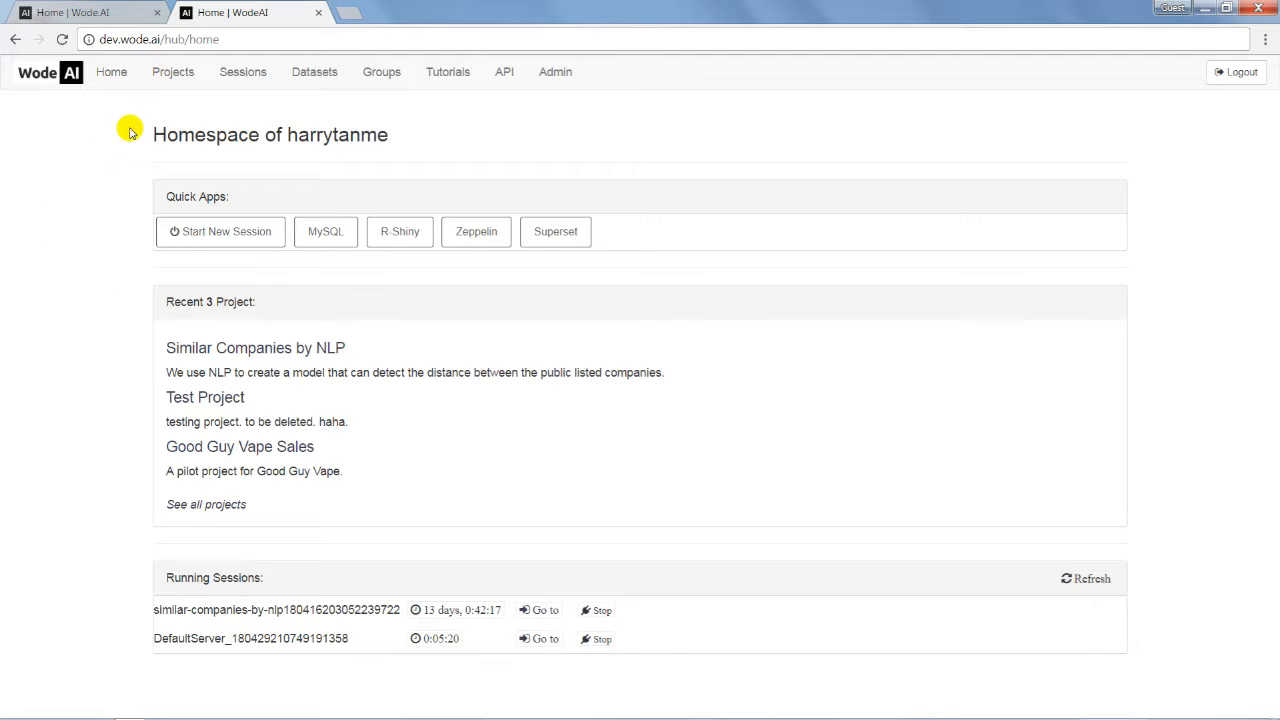
- Refresh the running sessions list, re-enter the DefaultServer session and open test.ipynb
left_click(1073, 580)
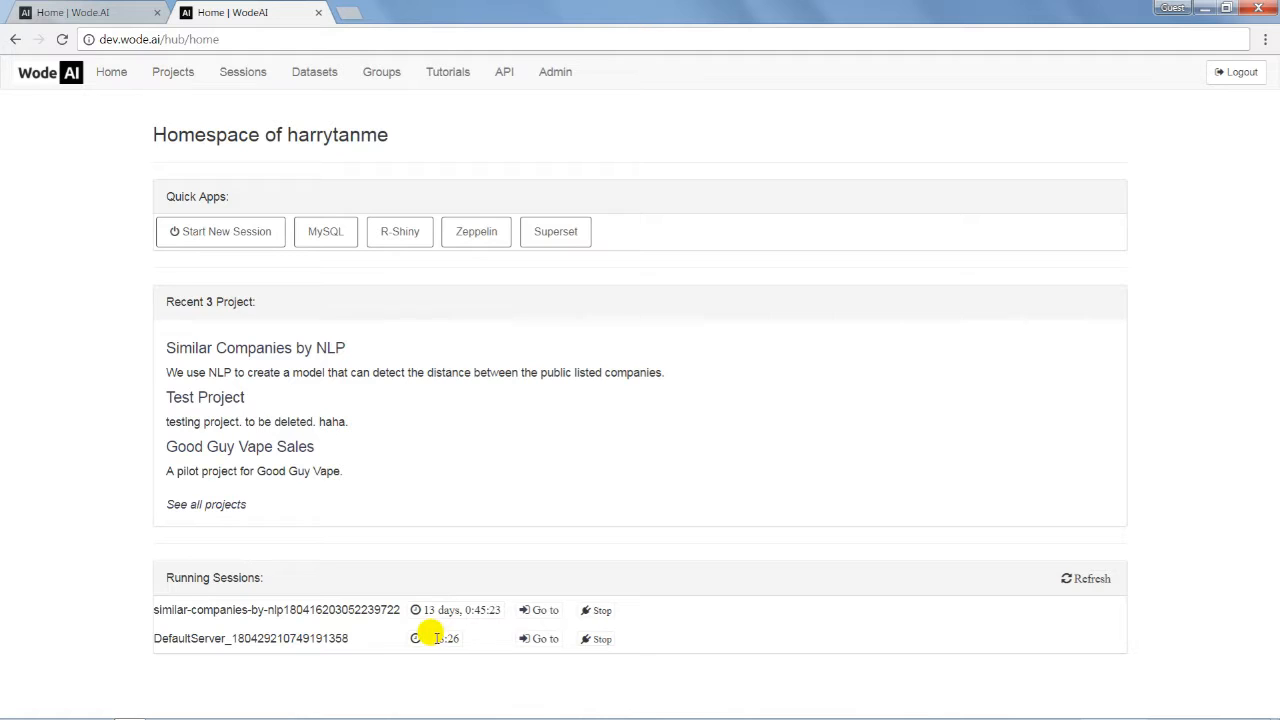
left_click(541, 647)
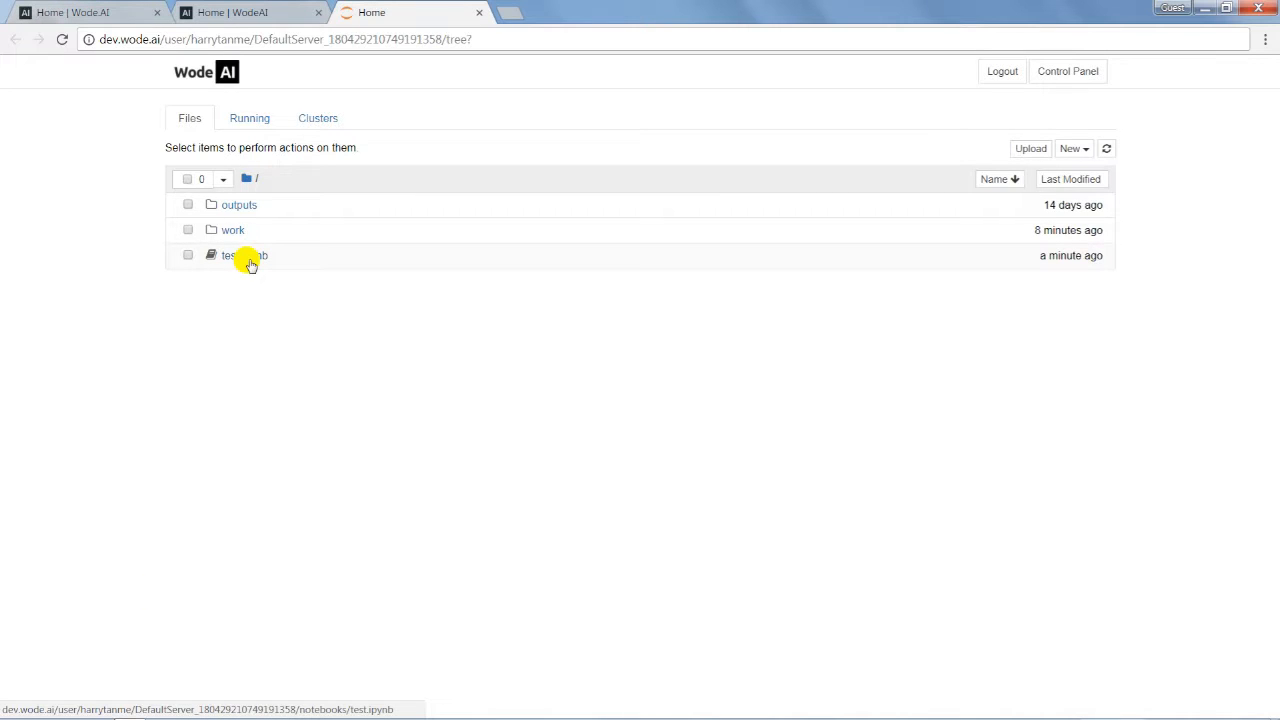
left_click(250, 257)
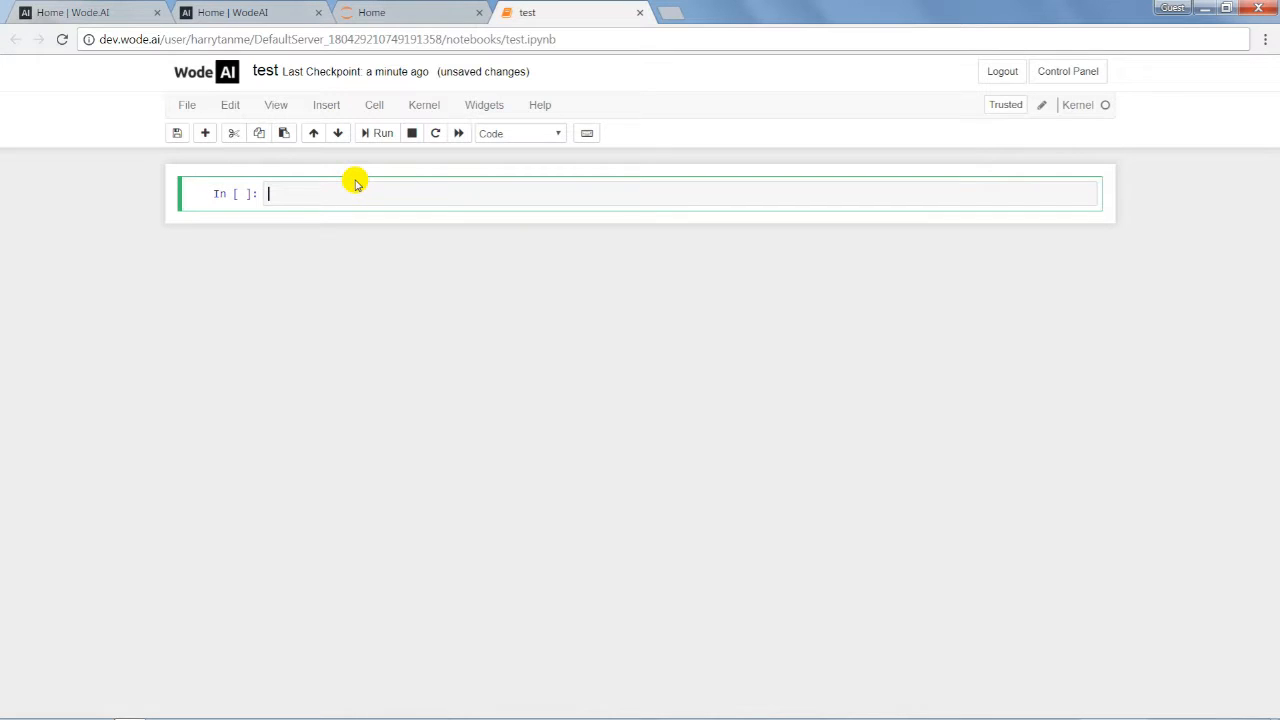
- Enter a=4 and print(a*3) on two lines in the empty cell and run it
type("a=4")
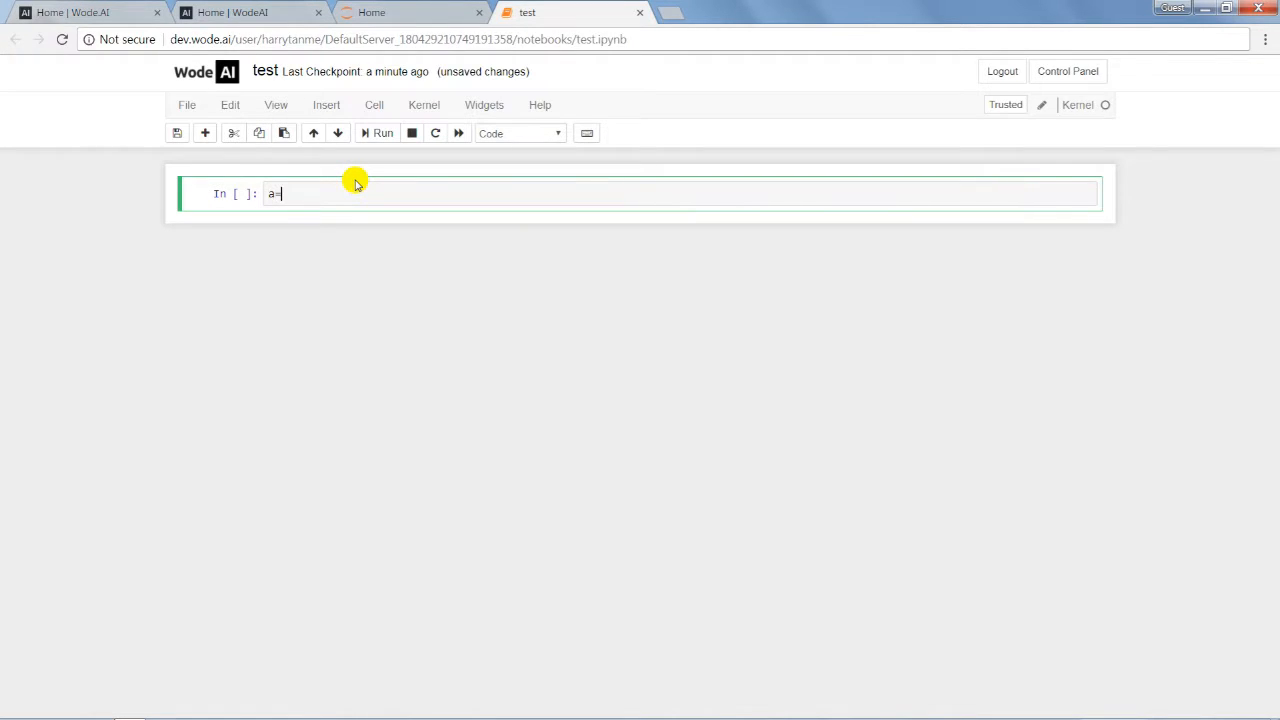
key("Return")
type("print(a")
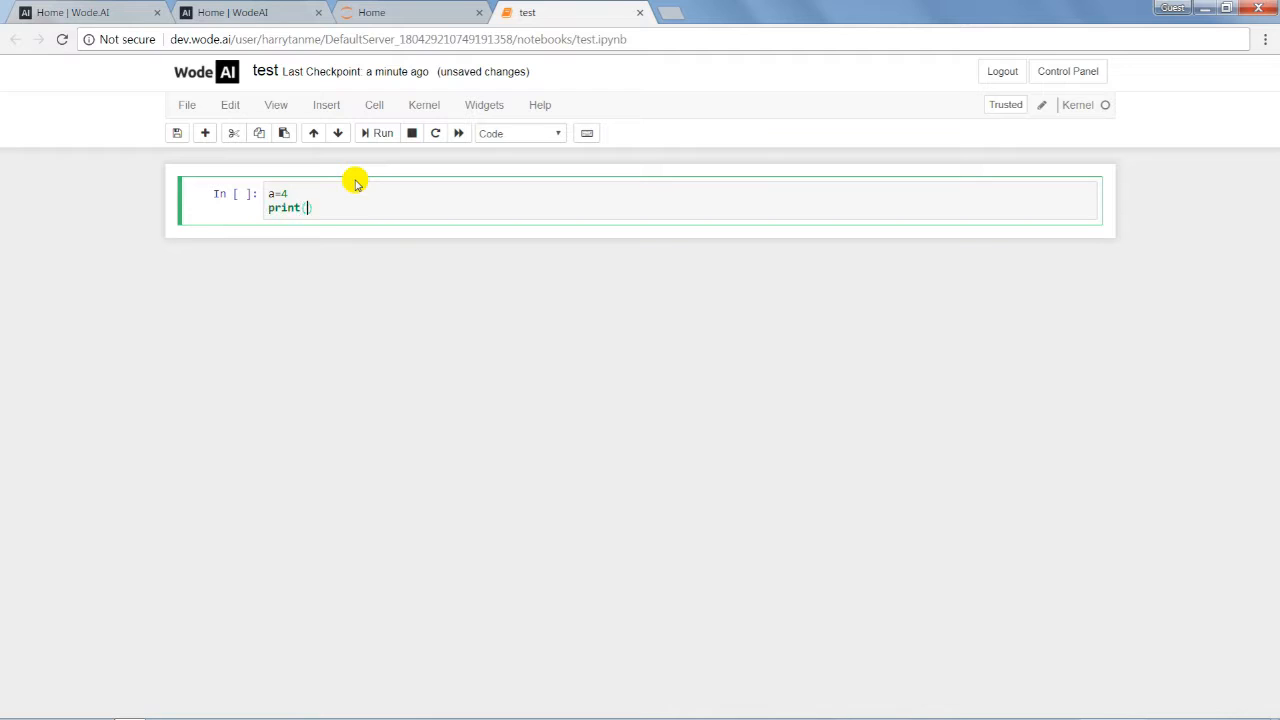
type("*3")
left_click(374, 138)
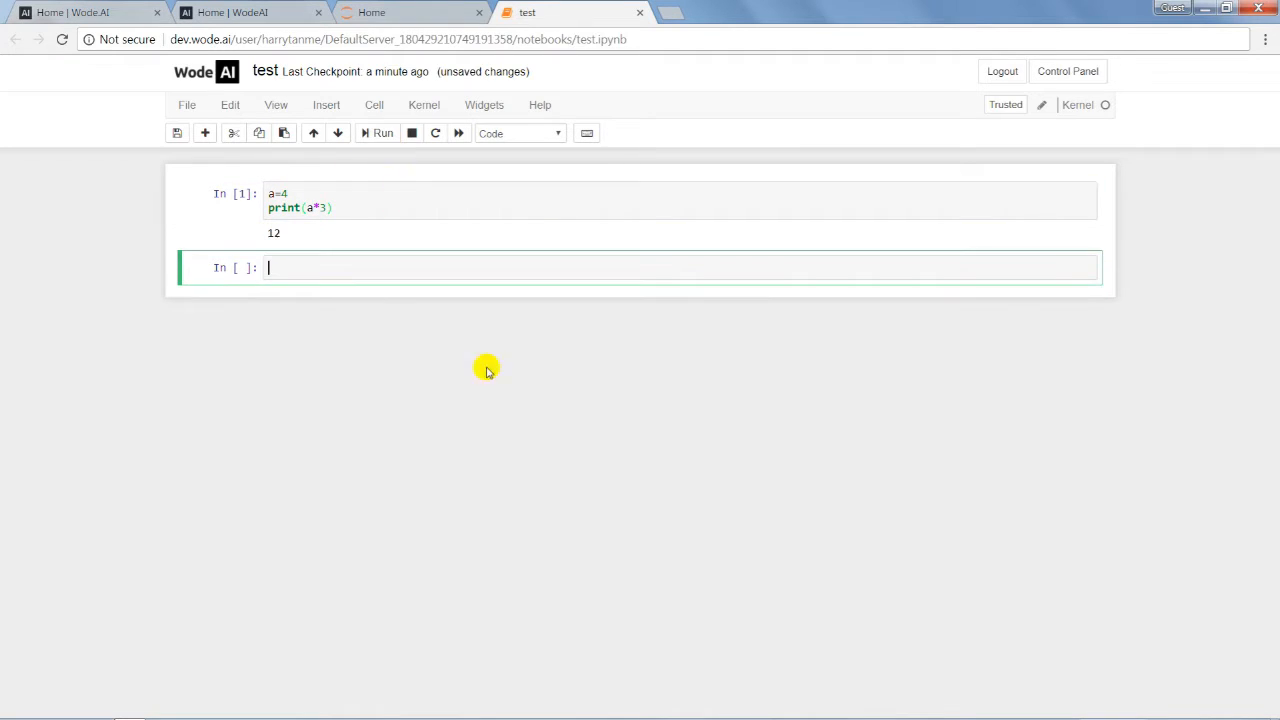
- Save the test notebook, close and halt it, and close the session's file browser
left_click(176, 133)
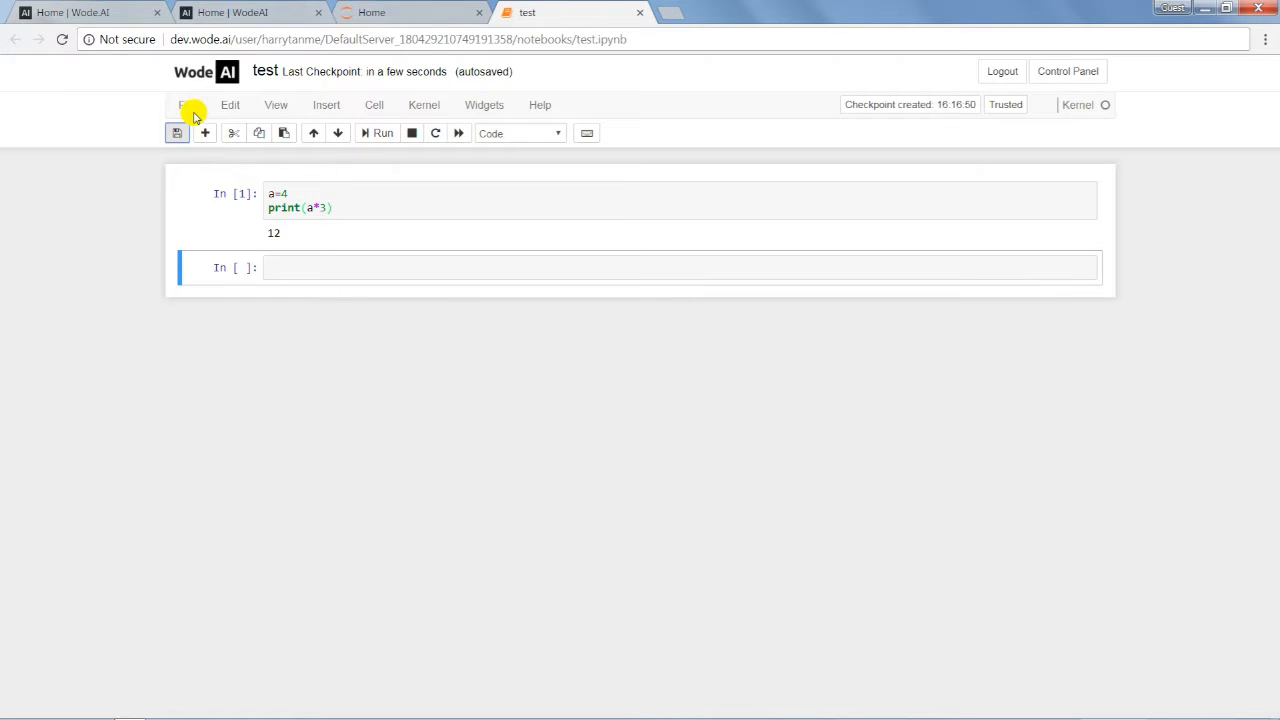
left_click(190, 107)
left_click(231, 387)
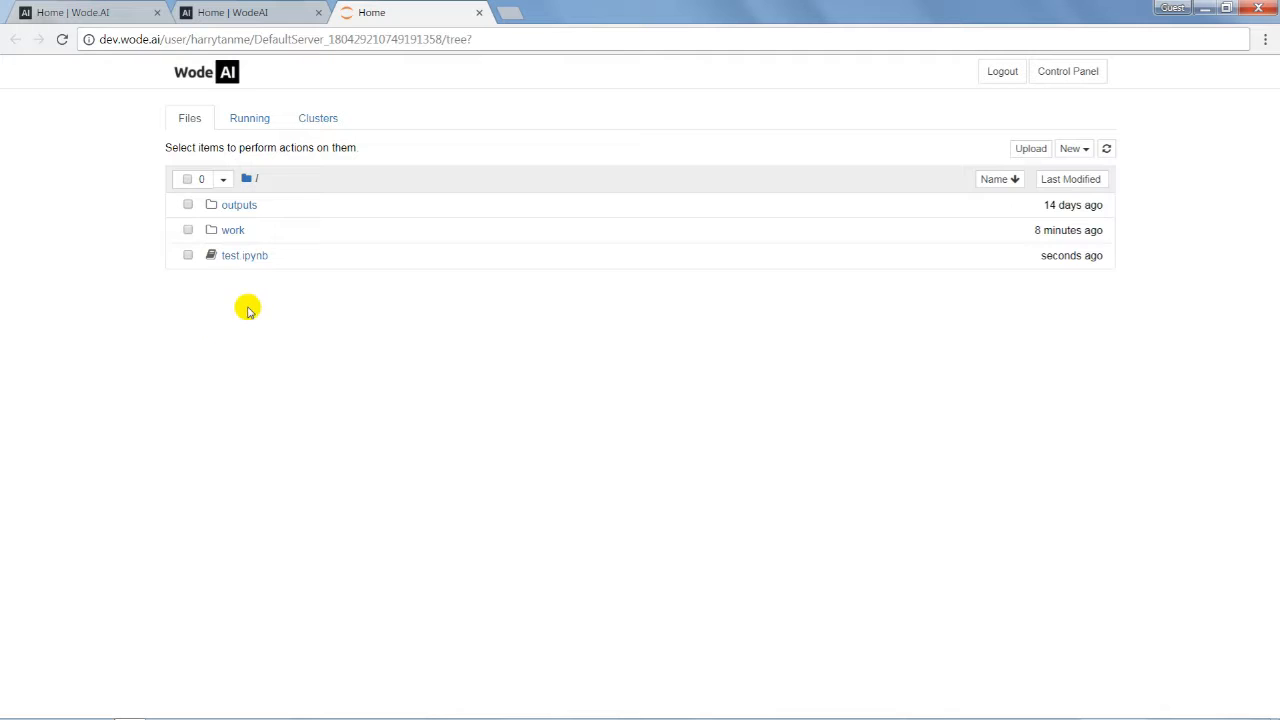
left_click(479, 12)
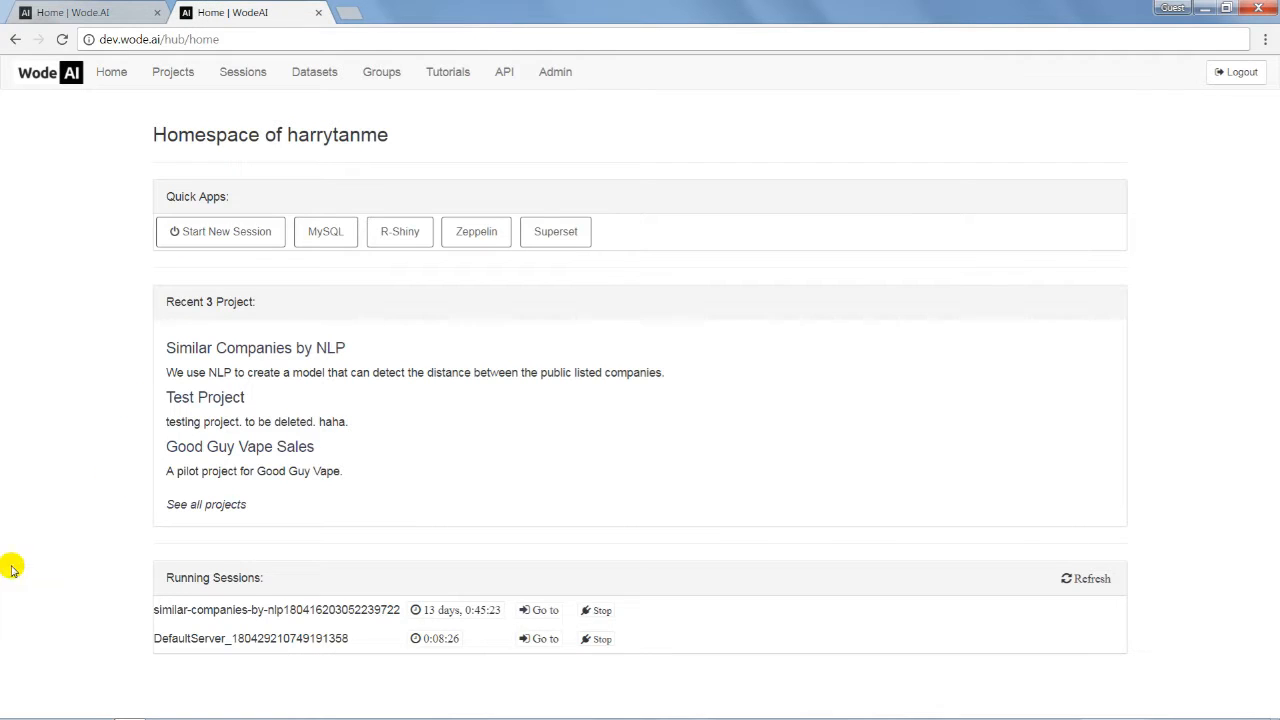
- Reopen test.ipynb in the DefaultServer session to check its saved contents, then close the notebook and file browser
left_click(535, 640)
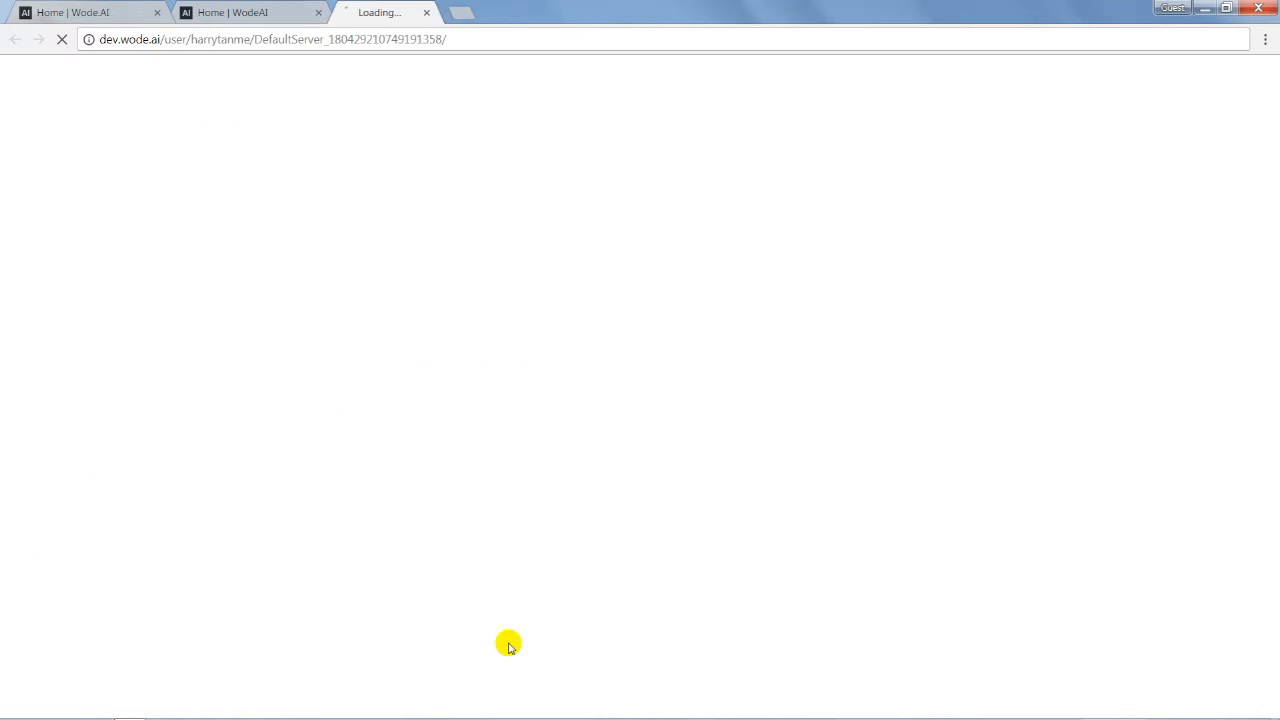
left_click(232, 258)
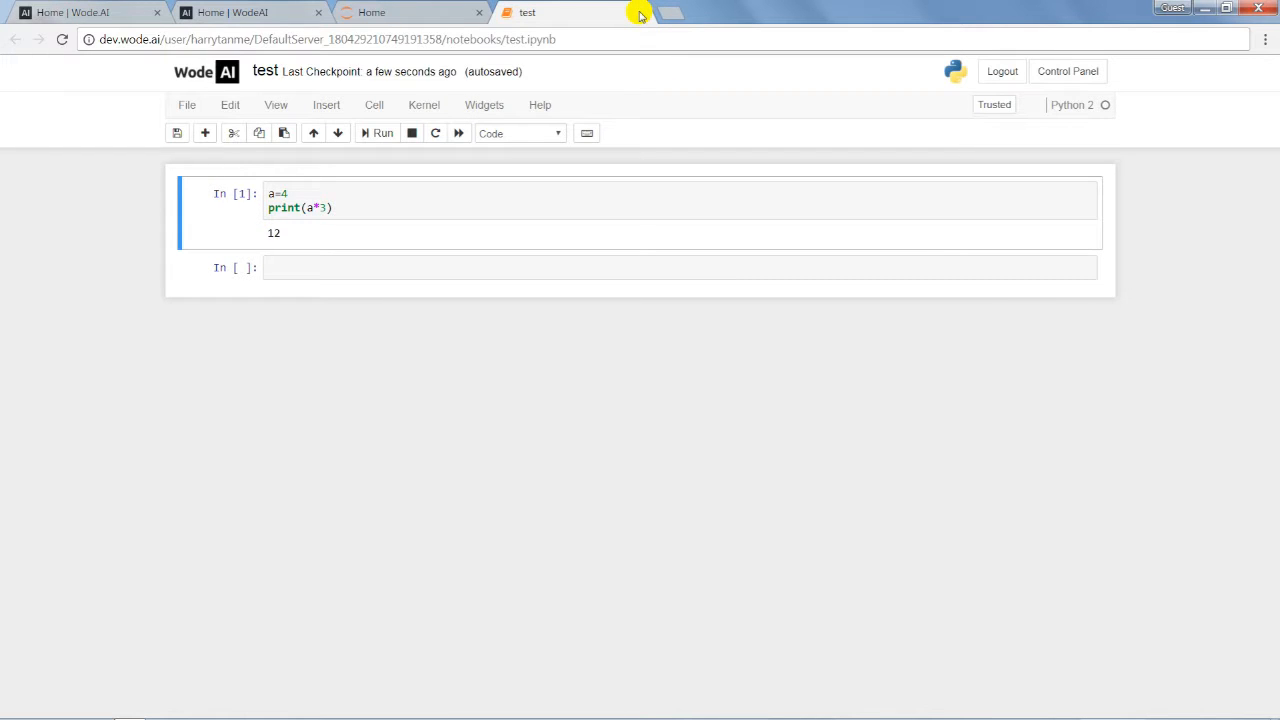
left_click(640, 13)
left_click(479, 13)
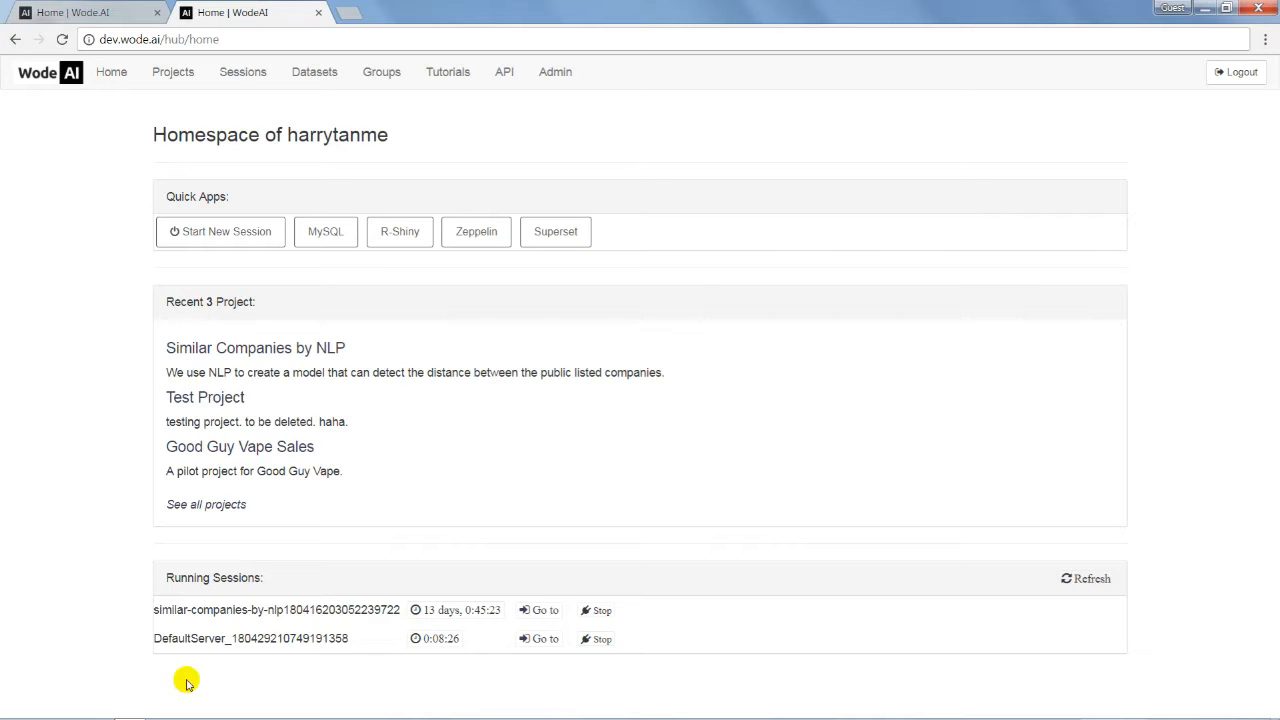
- Refresh the running sessions list and check how long the DefaultServer session has been running
left_click(1095, 580)
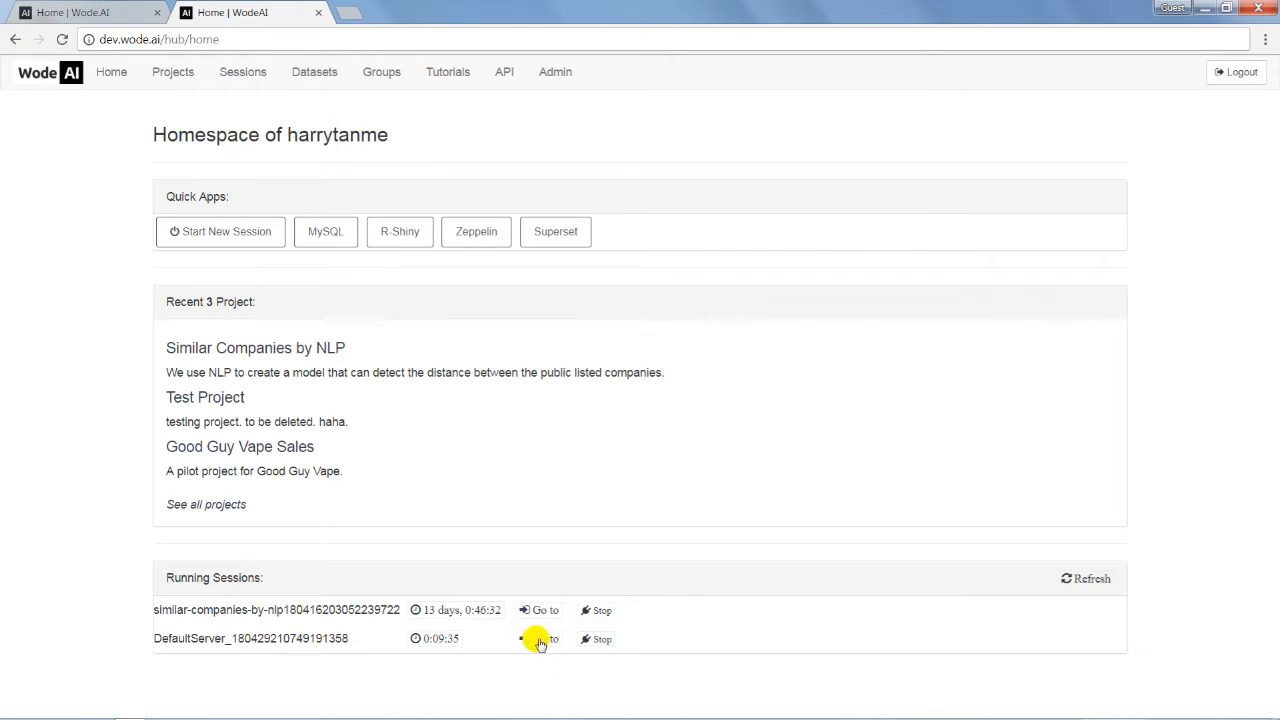
left_click_drag(437, 638, 462, 638)
left_click(483, 686)
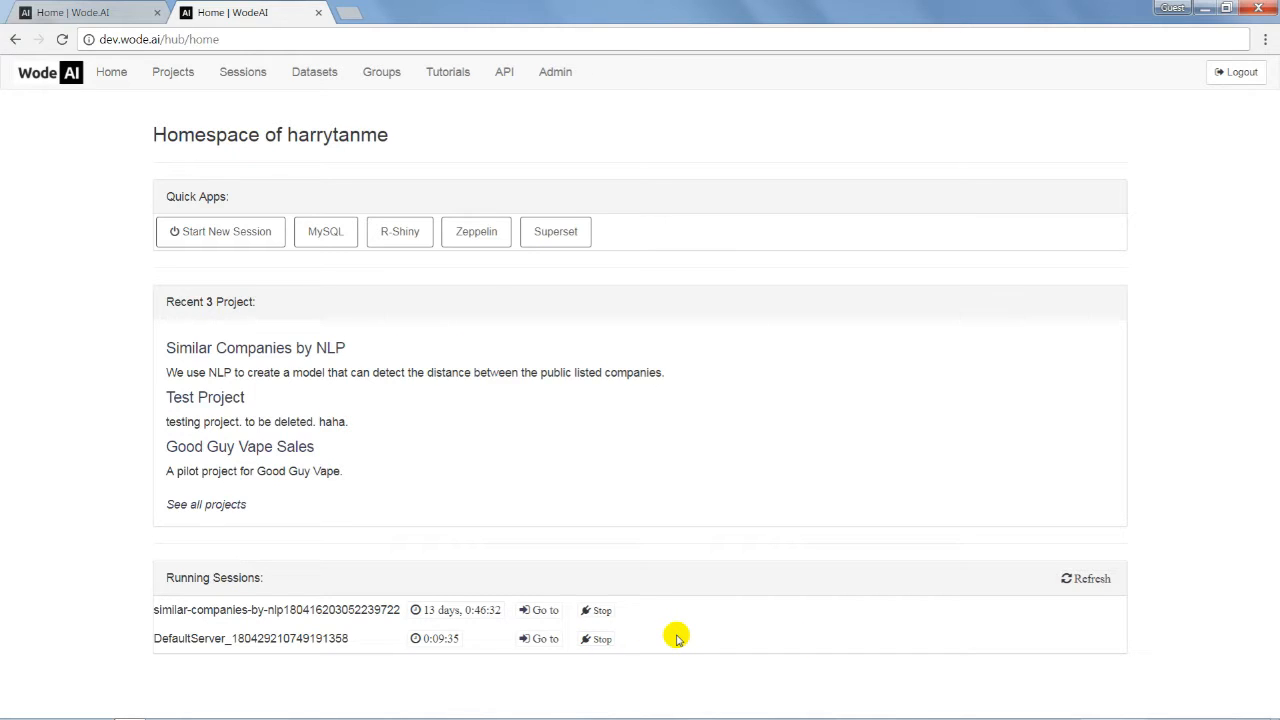
- Open the Sessions page and view the details of the running DefaultServer session
left_click(246, 76)
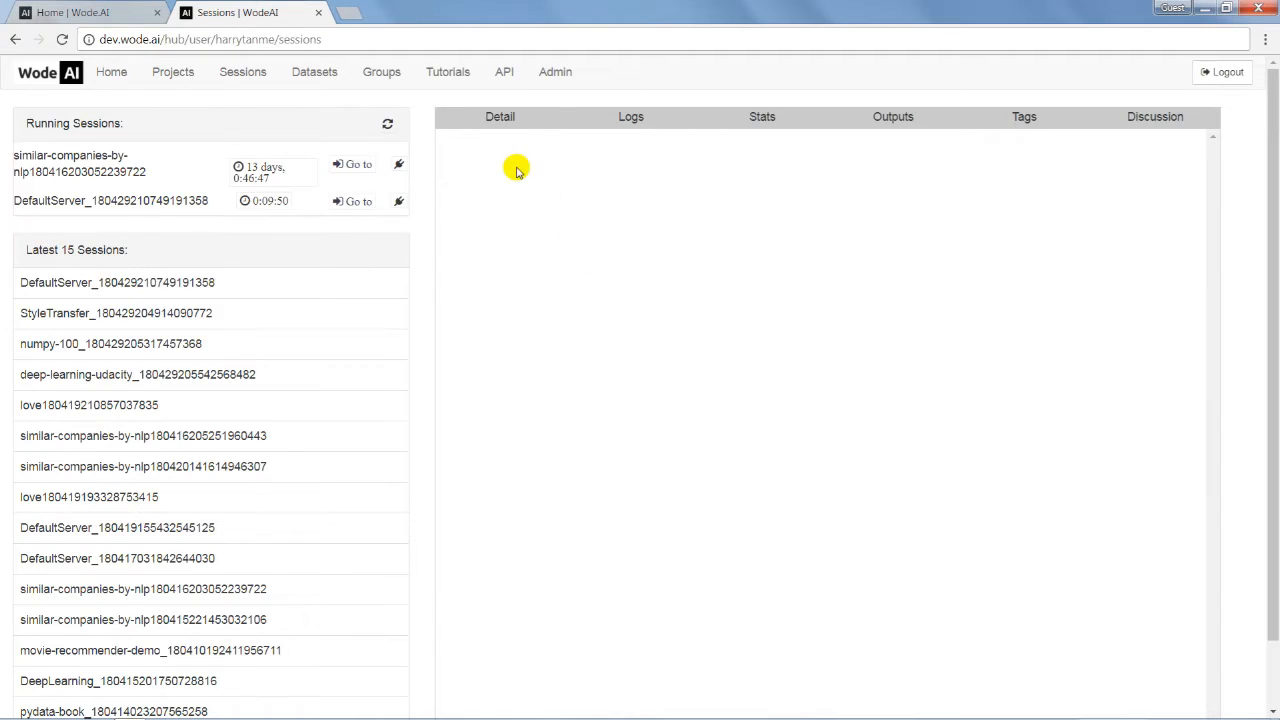
left_click(503, 123)
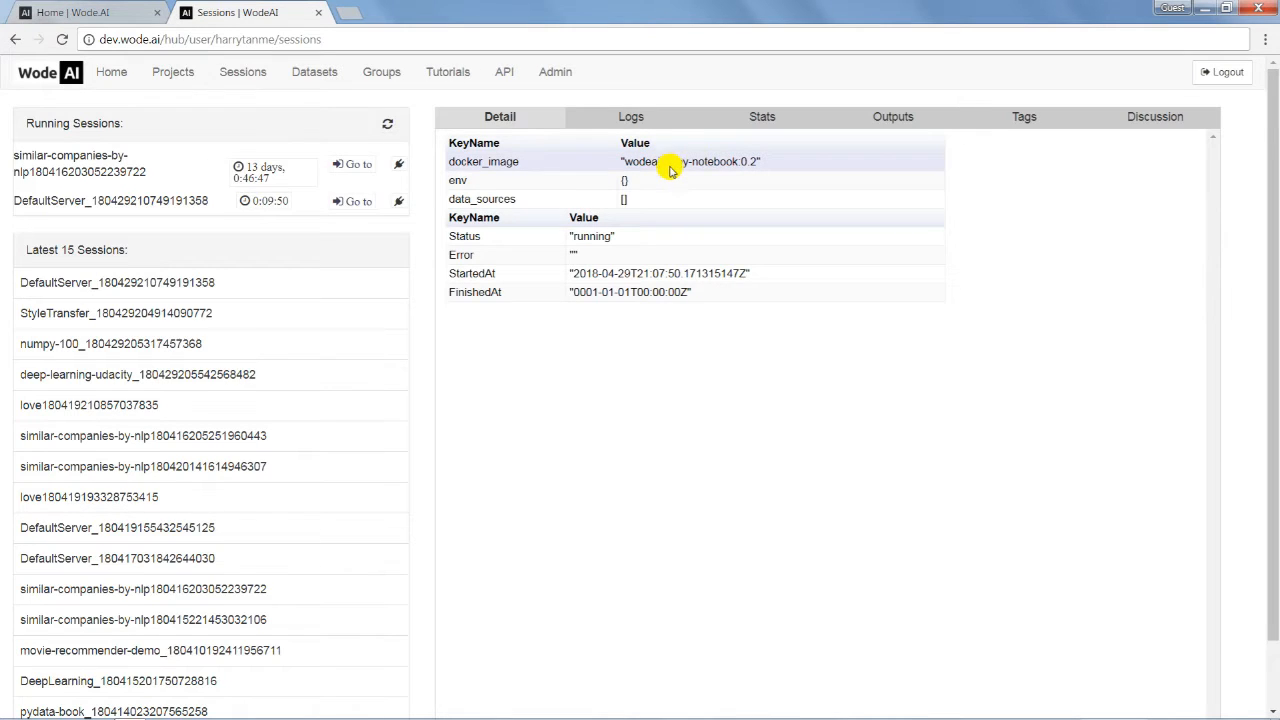
- Examine the DefaultServer session's logs from start to end and return to the first entries
left_click(635, 117)
scroll(915, 285, "down", 20)
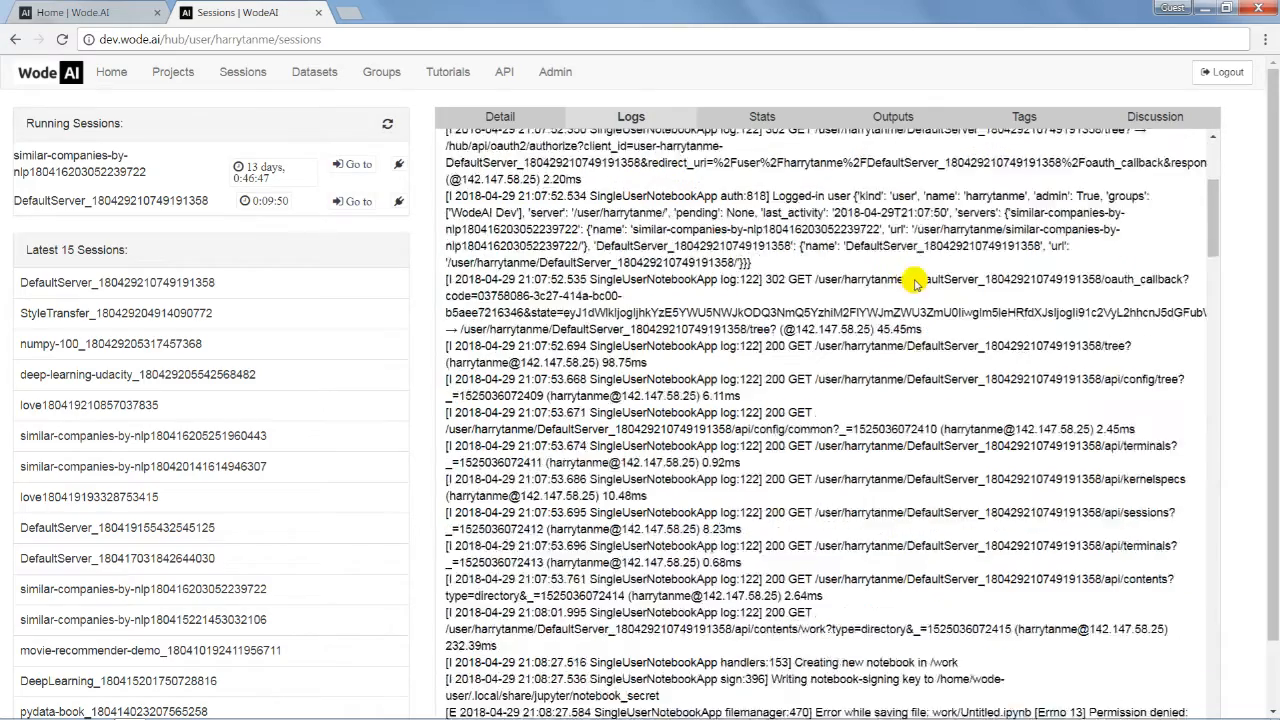
scroll(915, 288, "down", 10)
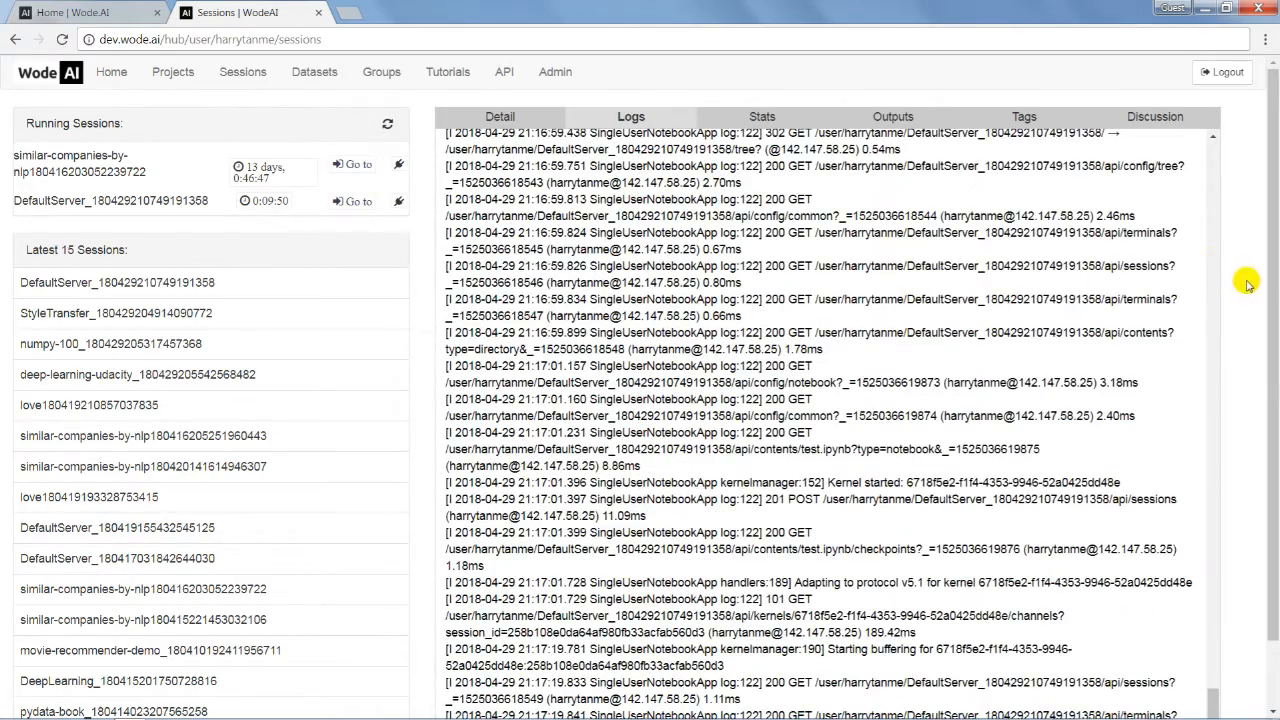
scroll(1000, 372, "up", 5)
scroll(1000, 372, "up", 15)
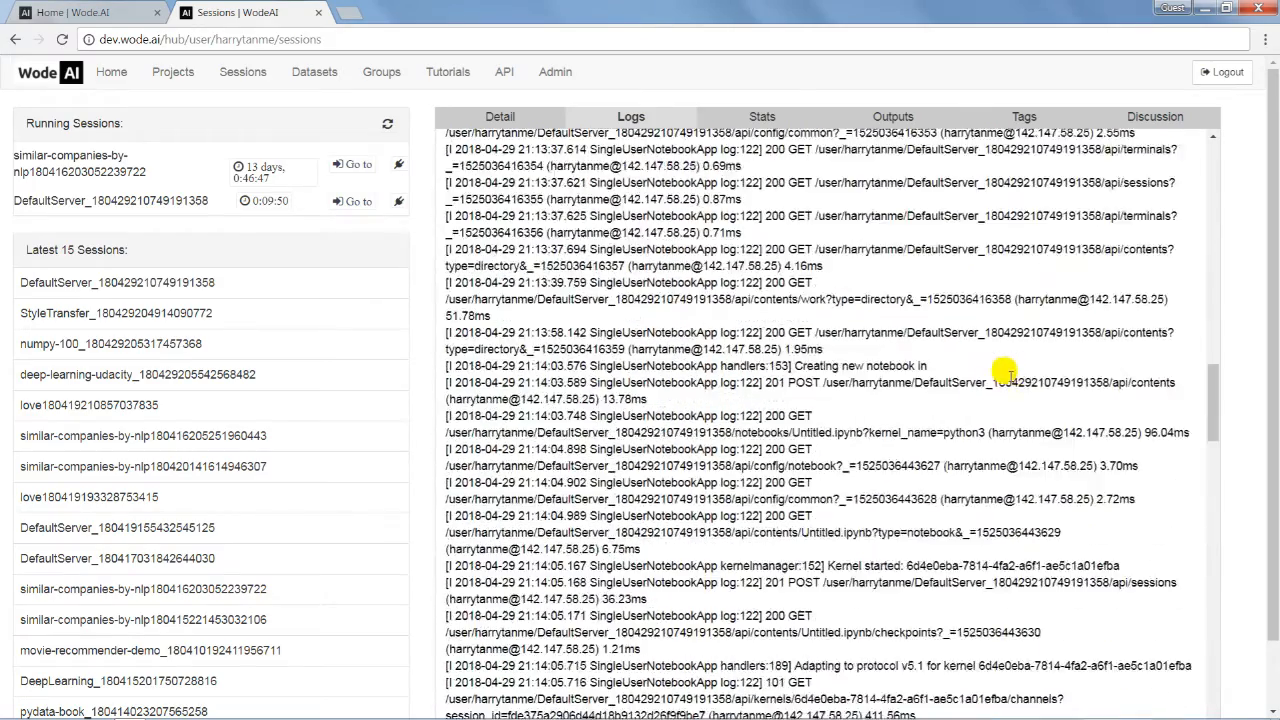
scroll(995, 355, "up", 5)
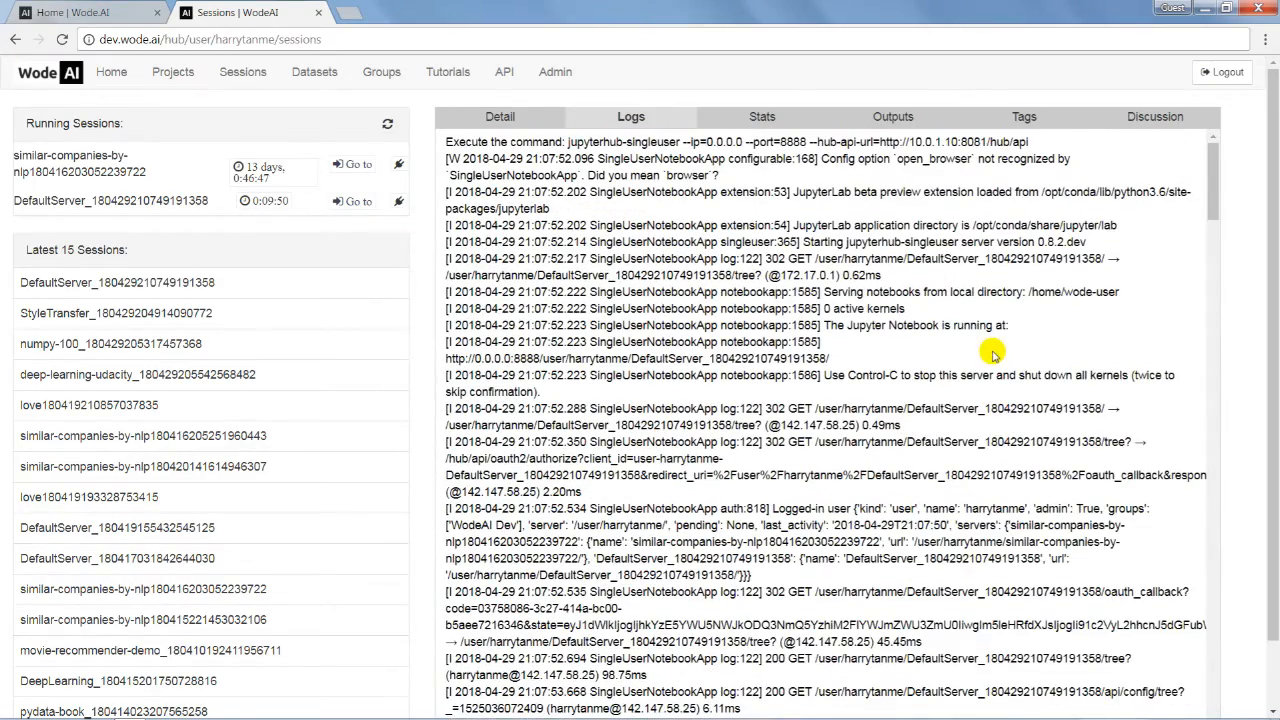
- Check the DefaultServer session's CPU and memory usage statistics, and view its outputs
left_click(758, 118)
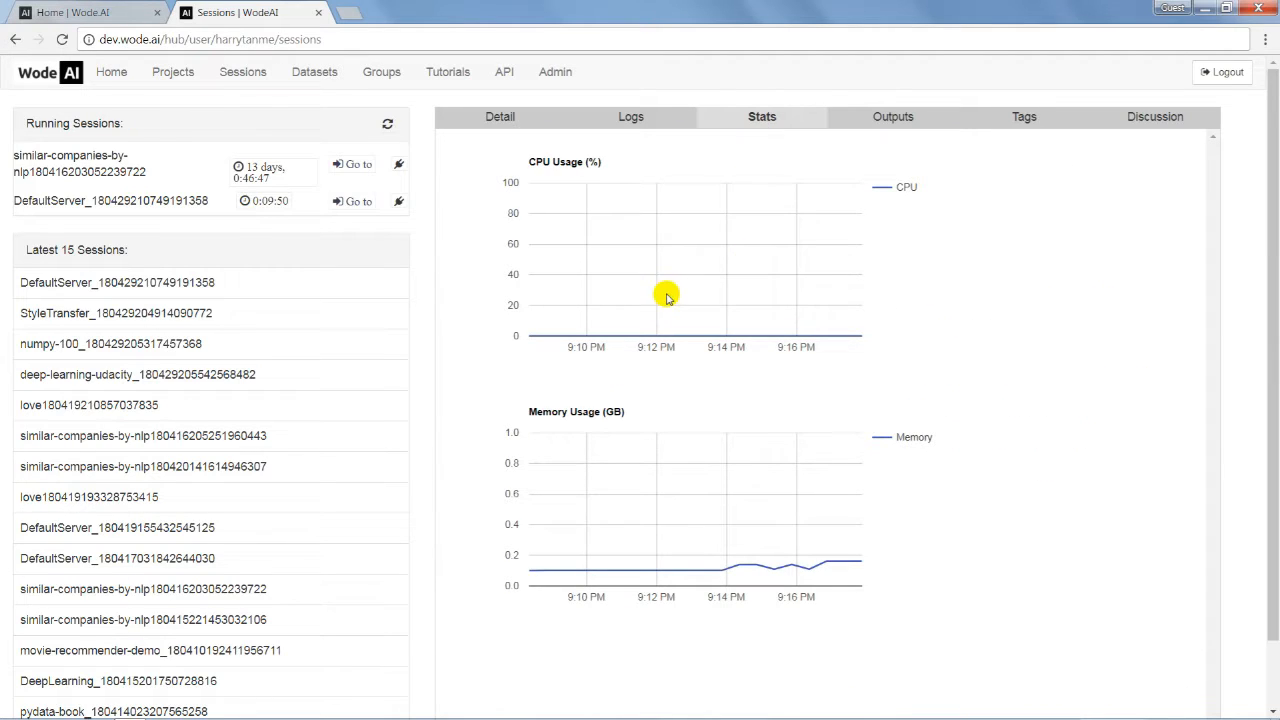
mouse_move(740, 578)
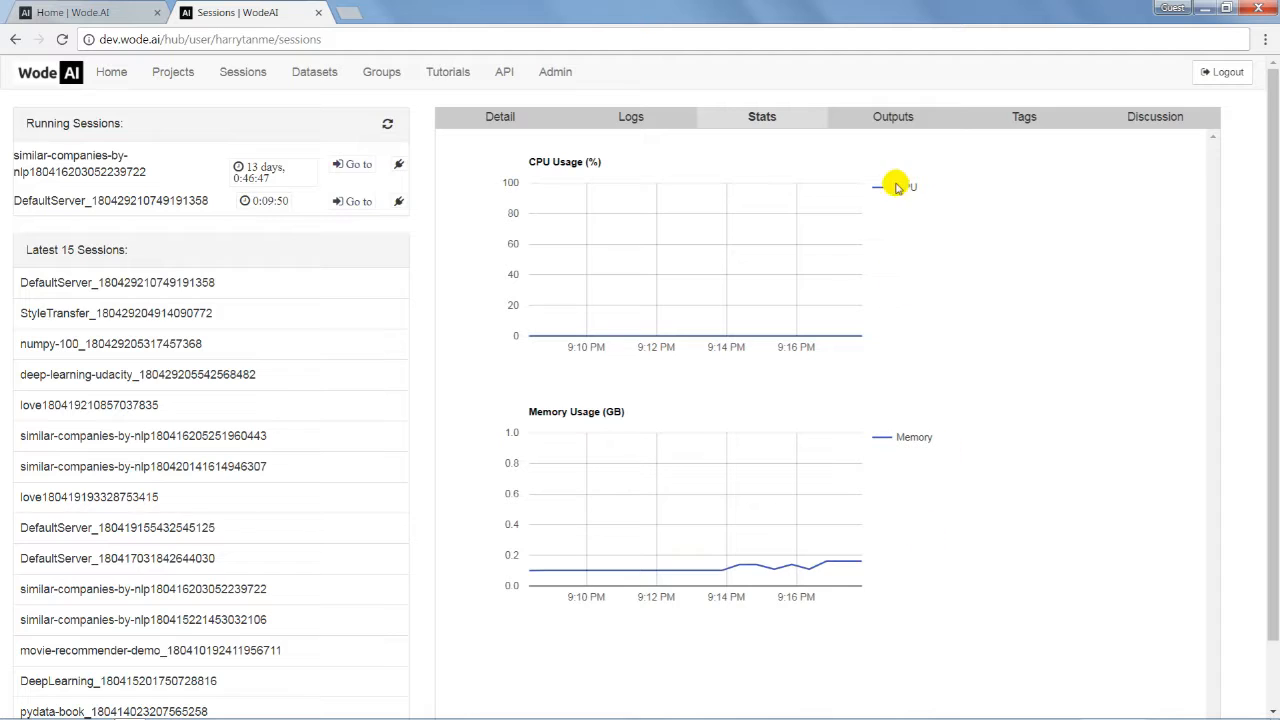
left_click(893, 117)
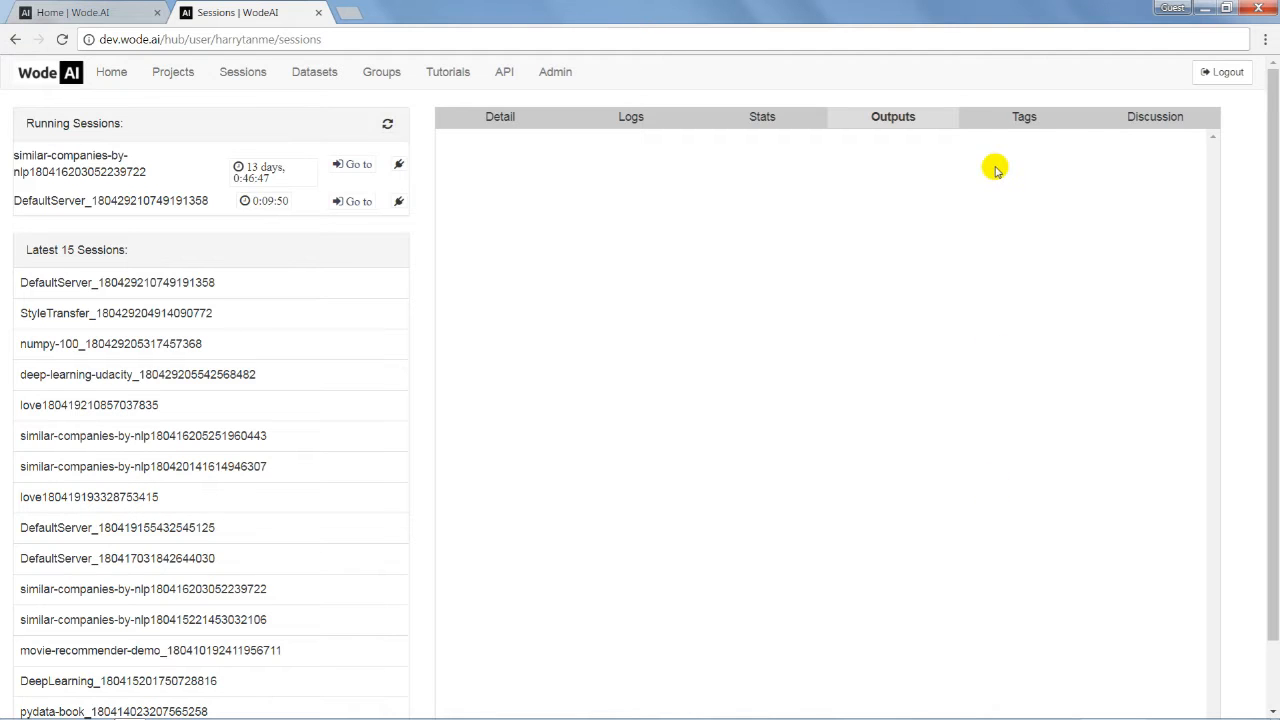
- Try to add the tag "test" to the DefaultServer session
left_click(1016, 120)
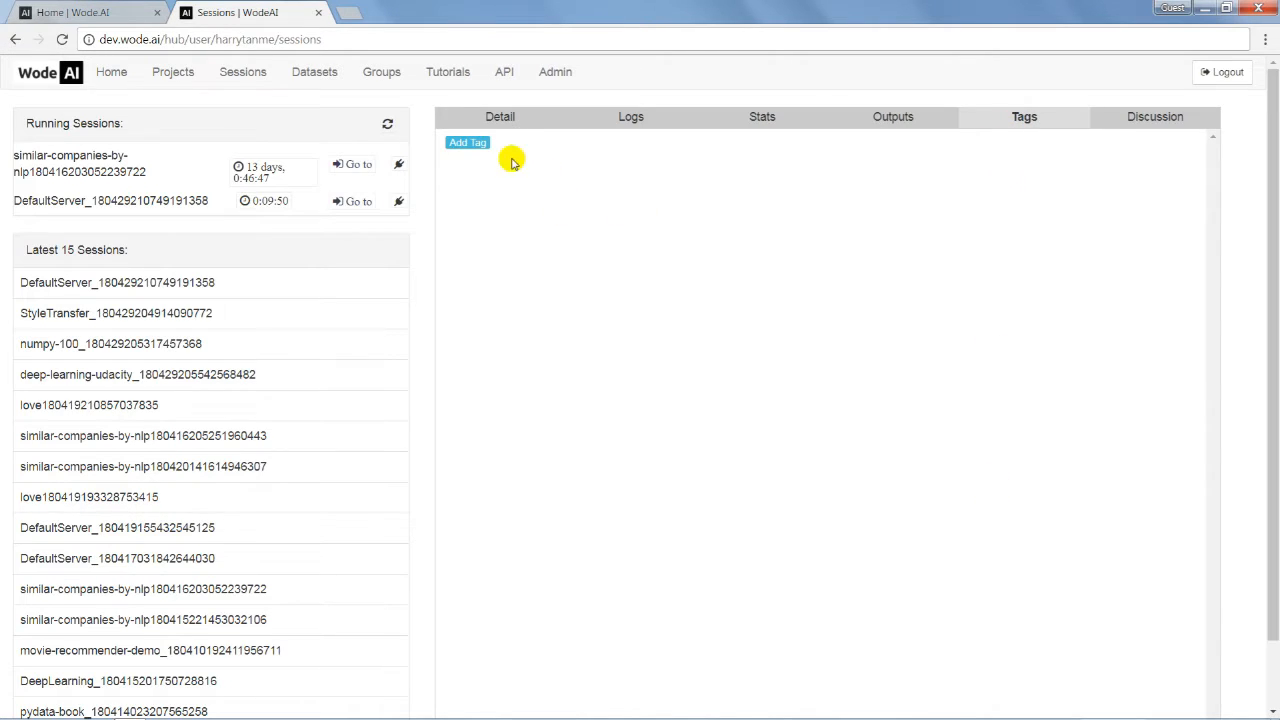
left_click(478, 143)
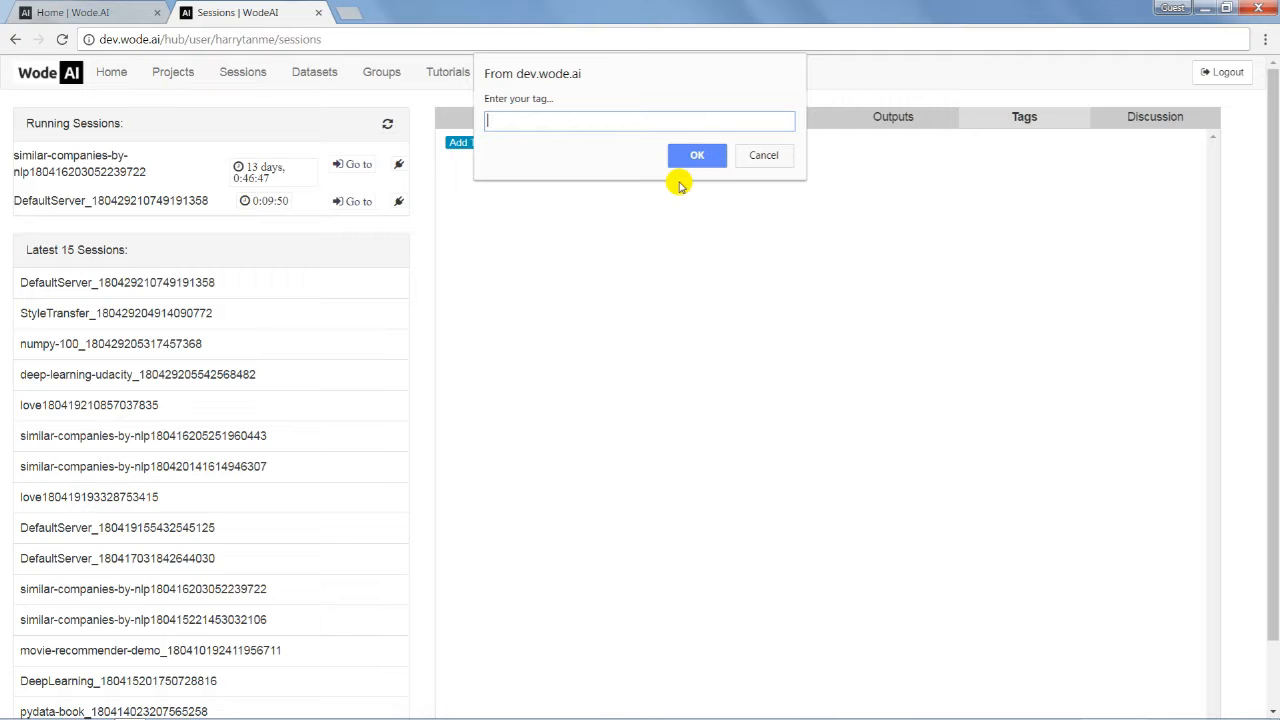
type("test")
left_click(694, 156)
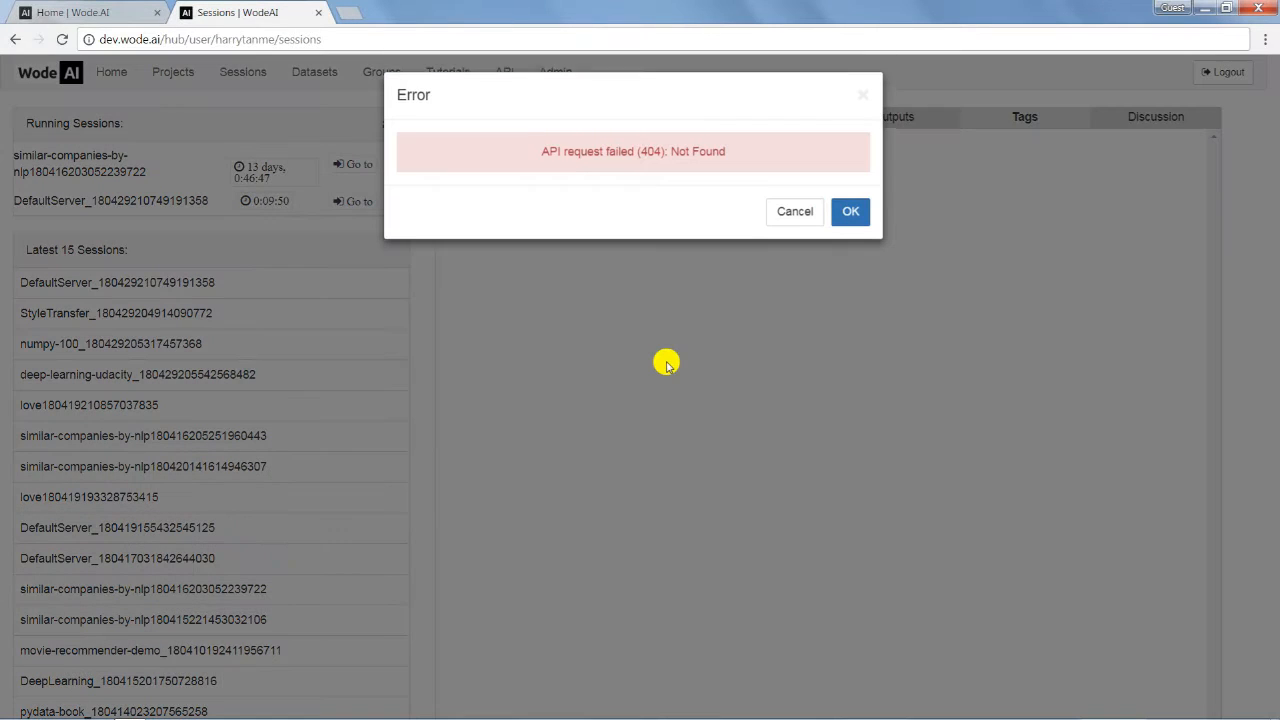
left_click(850, 220)
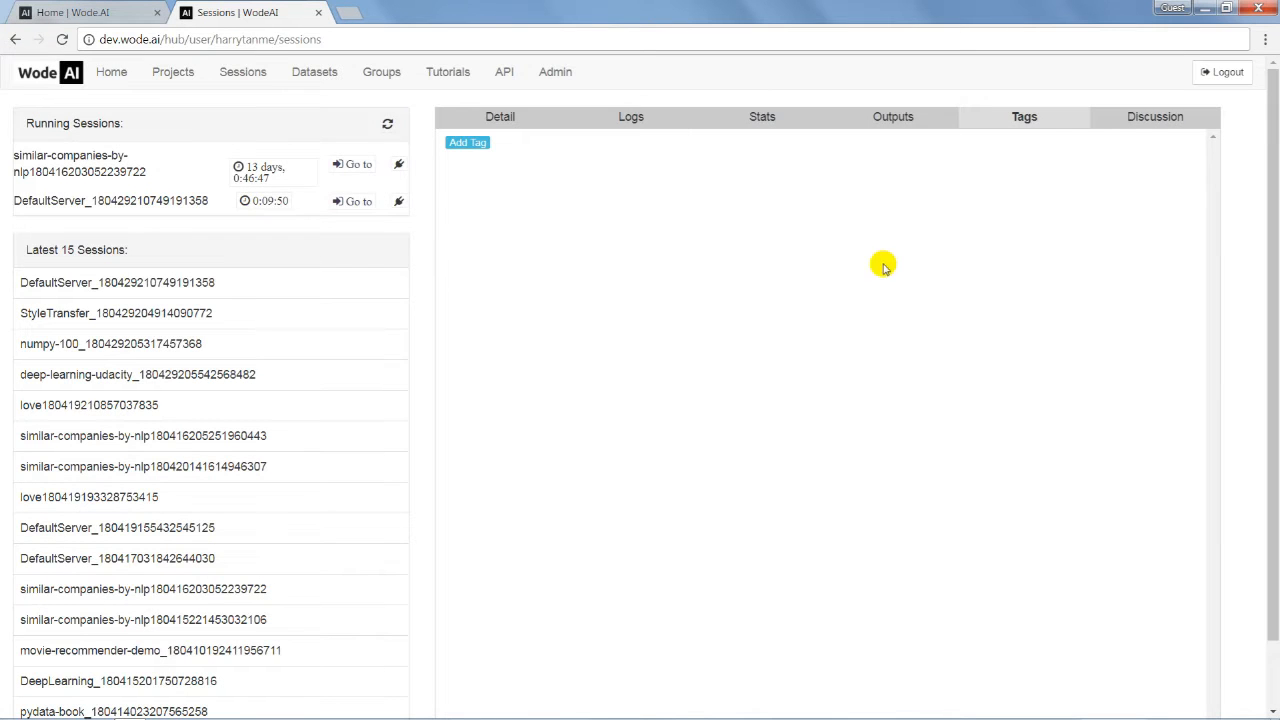
- Post the comment "this is a test." in the DefaultServer session's discussion and delete it again
left_click(1157, 116)
left_click(675, 176)
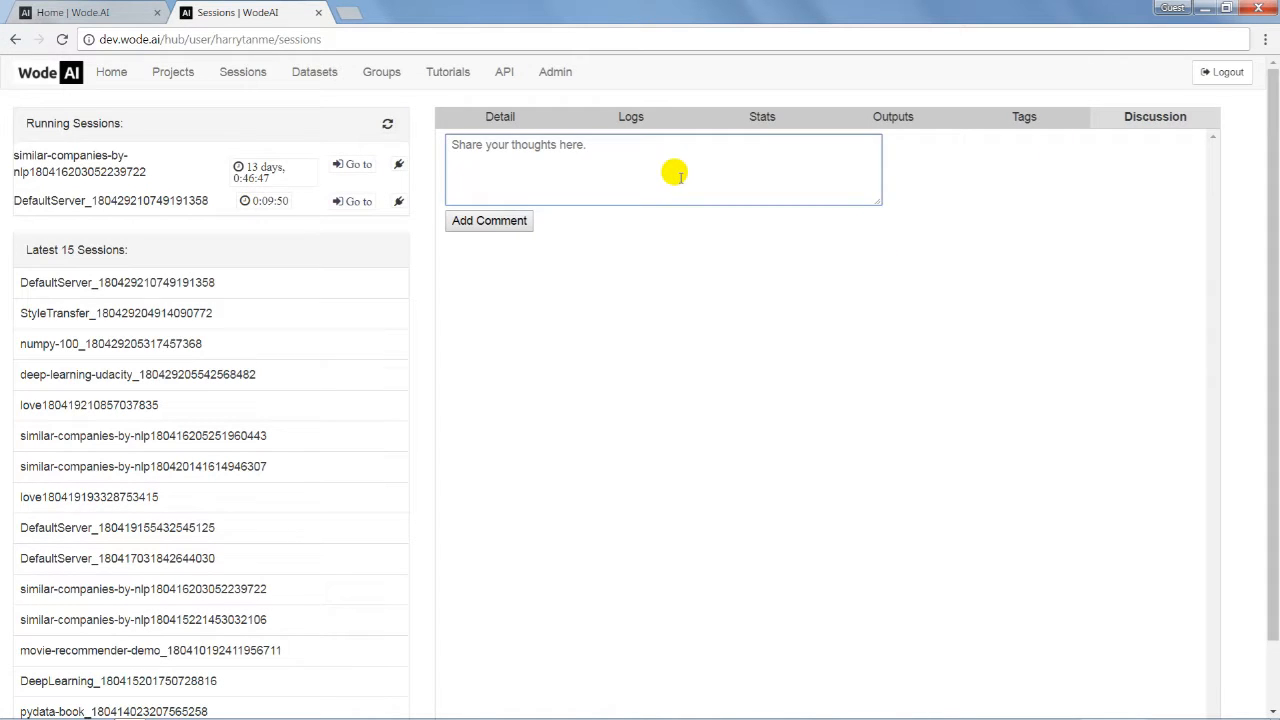
type("this is a")
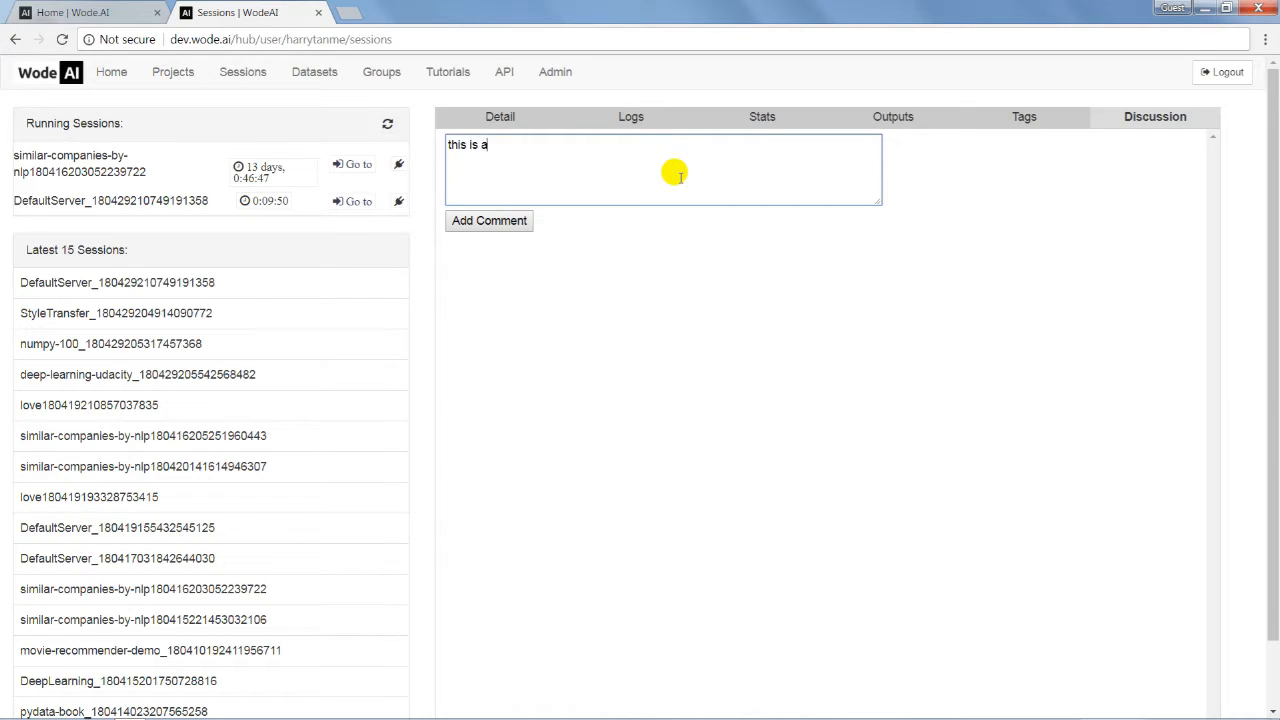
type(" test.")
left_click(489, 221)
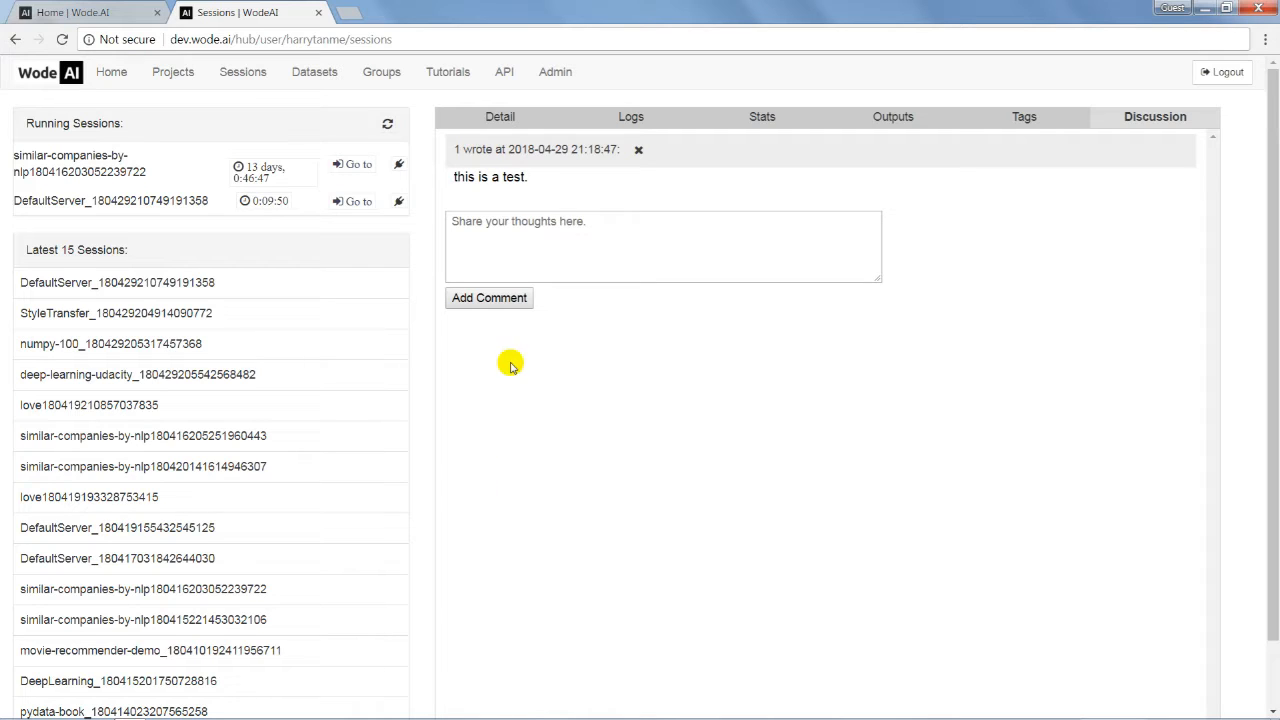
left_click(637, 150)
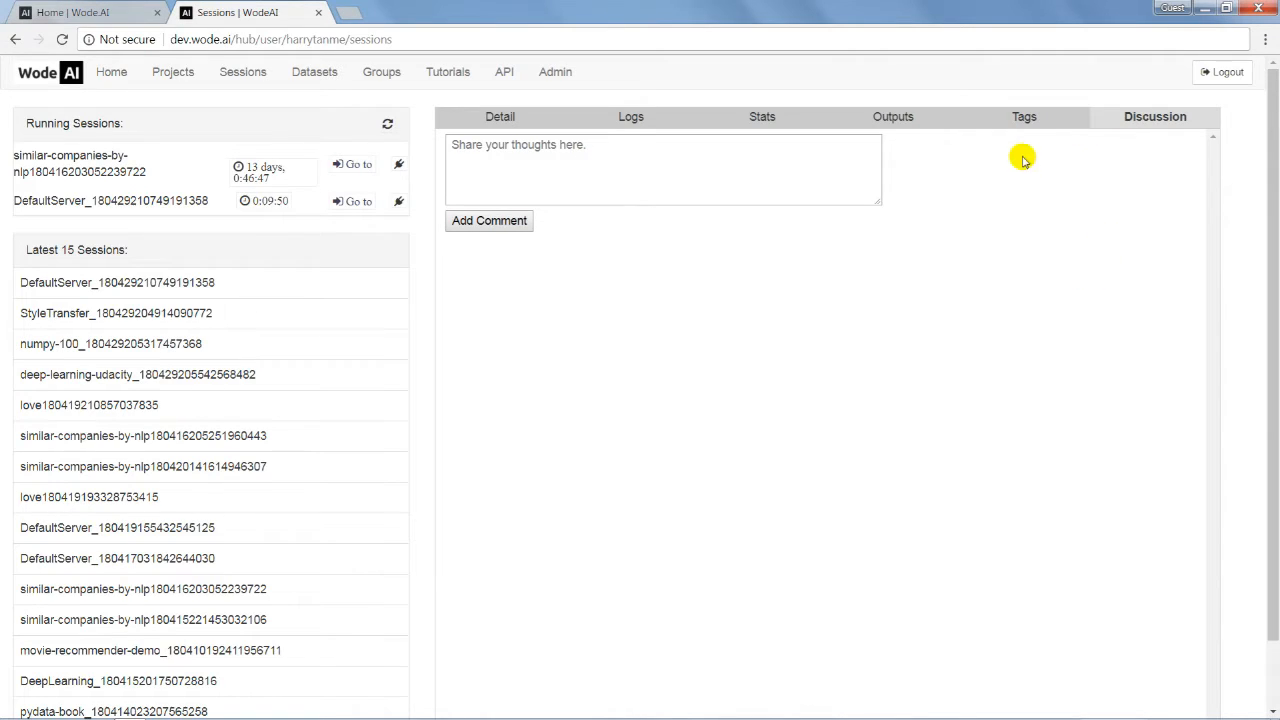
- Revisit the tags and the discussion of the DefaultServer session
left_click(1036, 119)
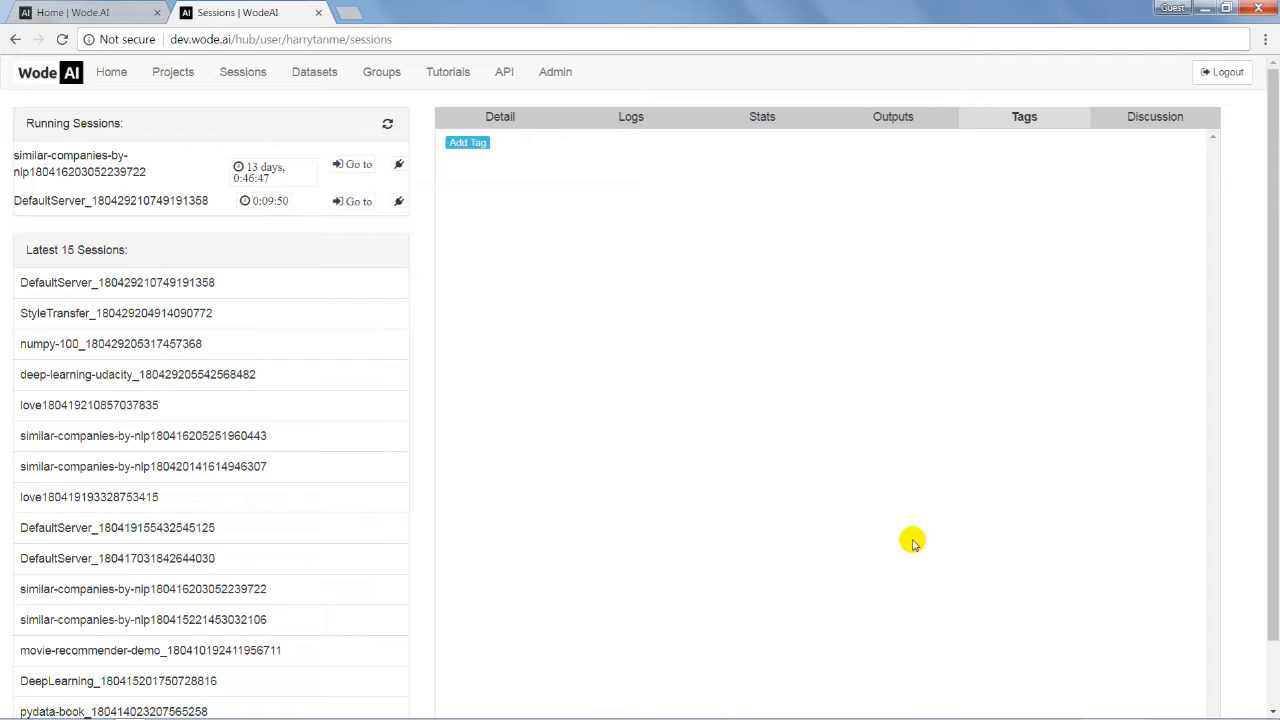
left_click(1148, 121)
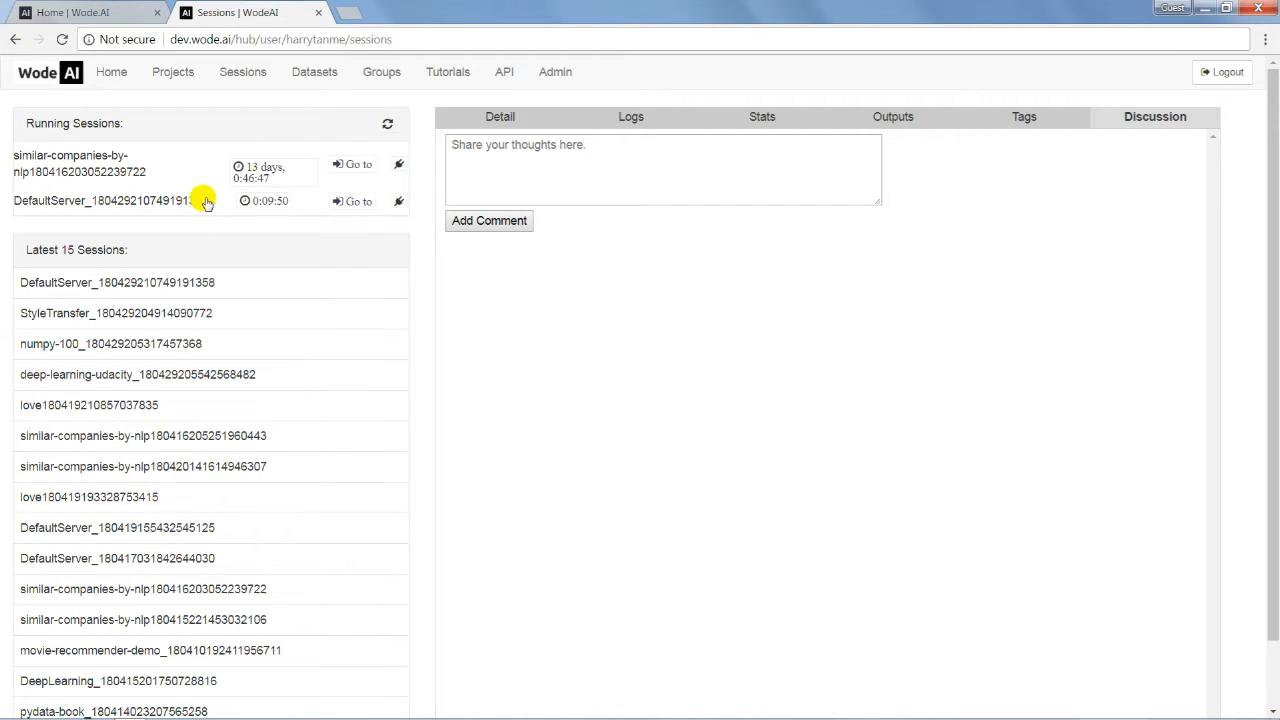
- Stop the running DefaultServer session and view its details from the latest sessions
left_click(399, 203)
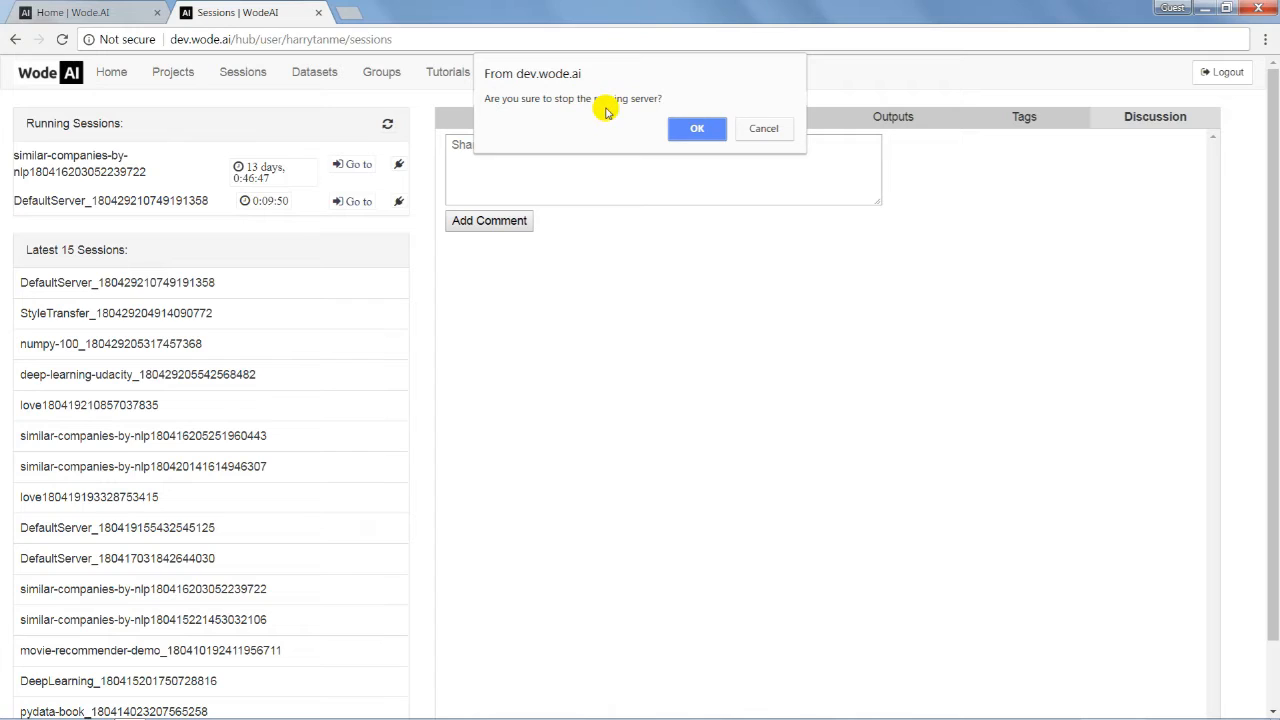
left_click(695, 127)
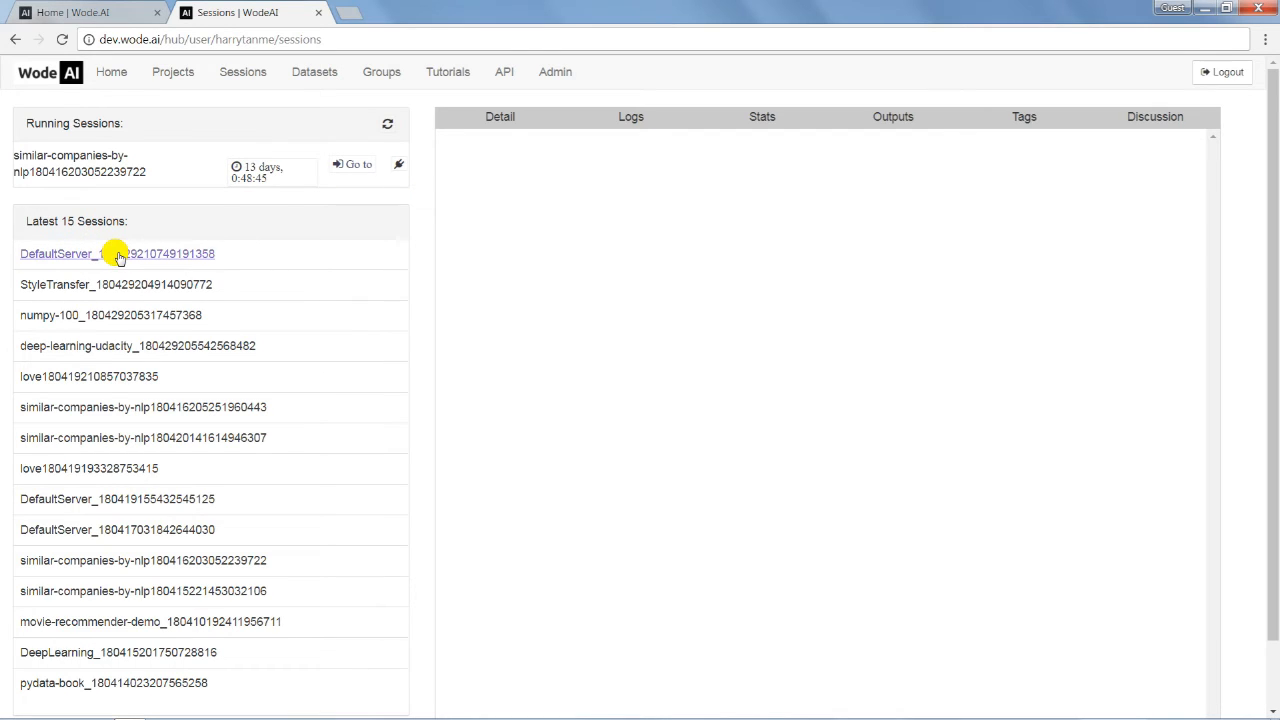
left_click(513, 122)
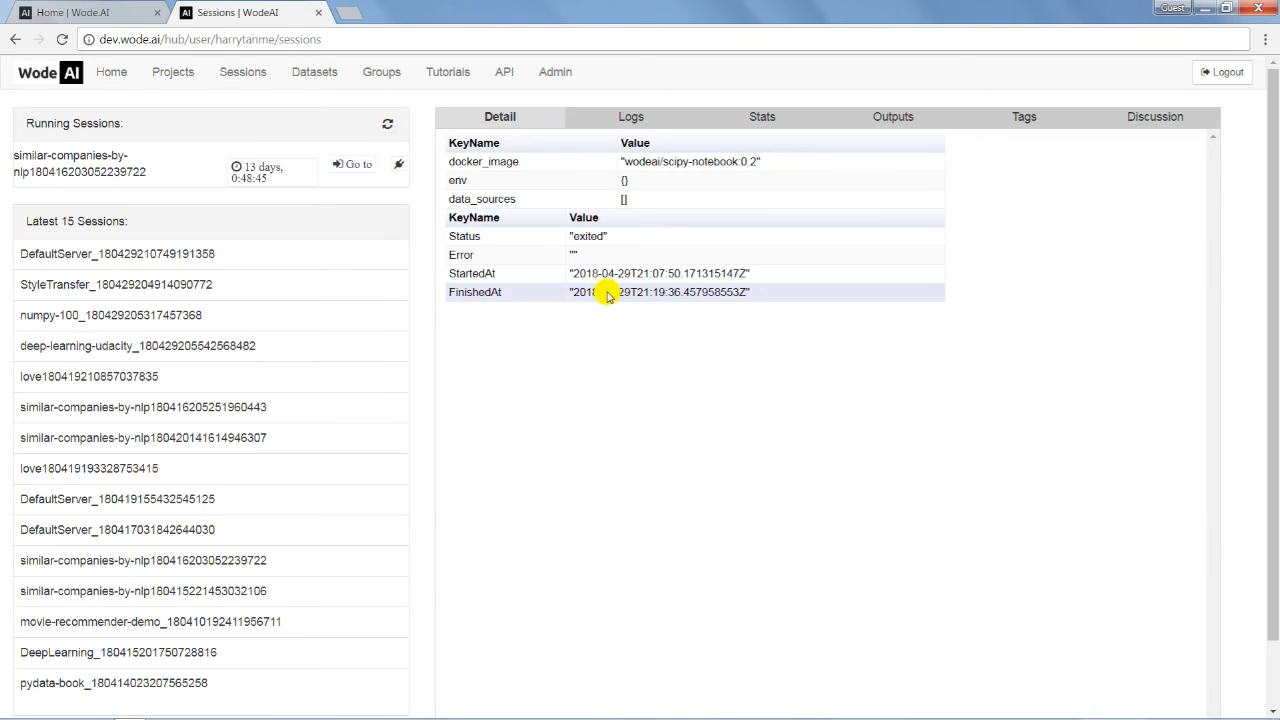